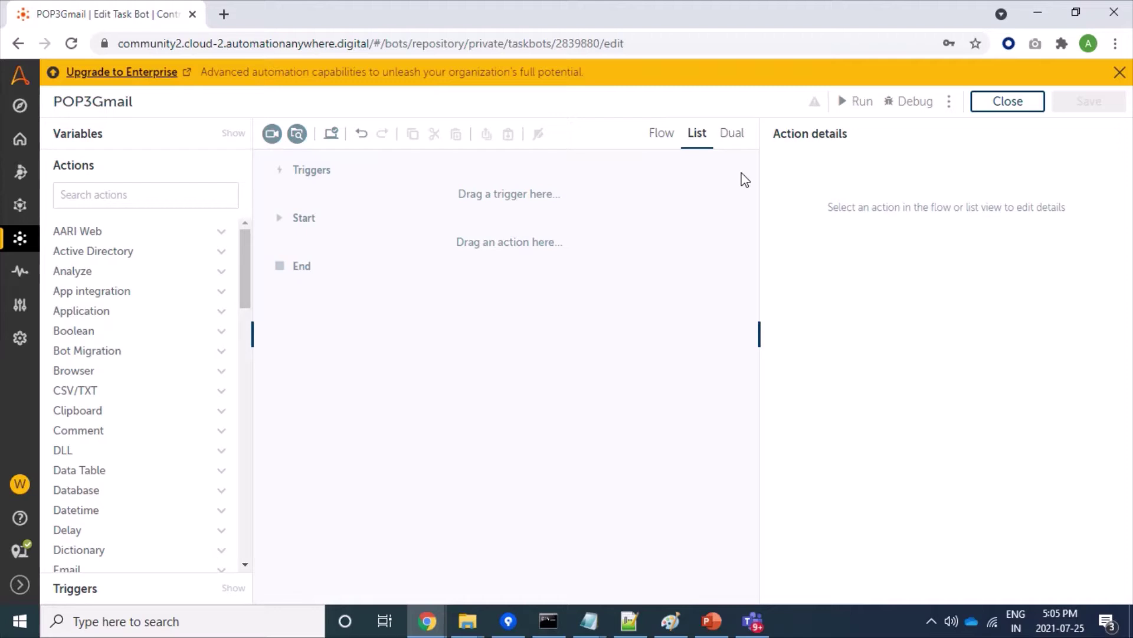
# - Add the Email Connect and Email Disconnect actions to the task bot
pyautogui.click(178, 192)
pyautogui.write('email')
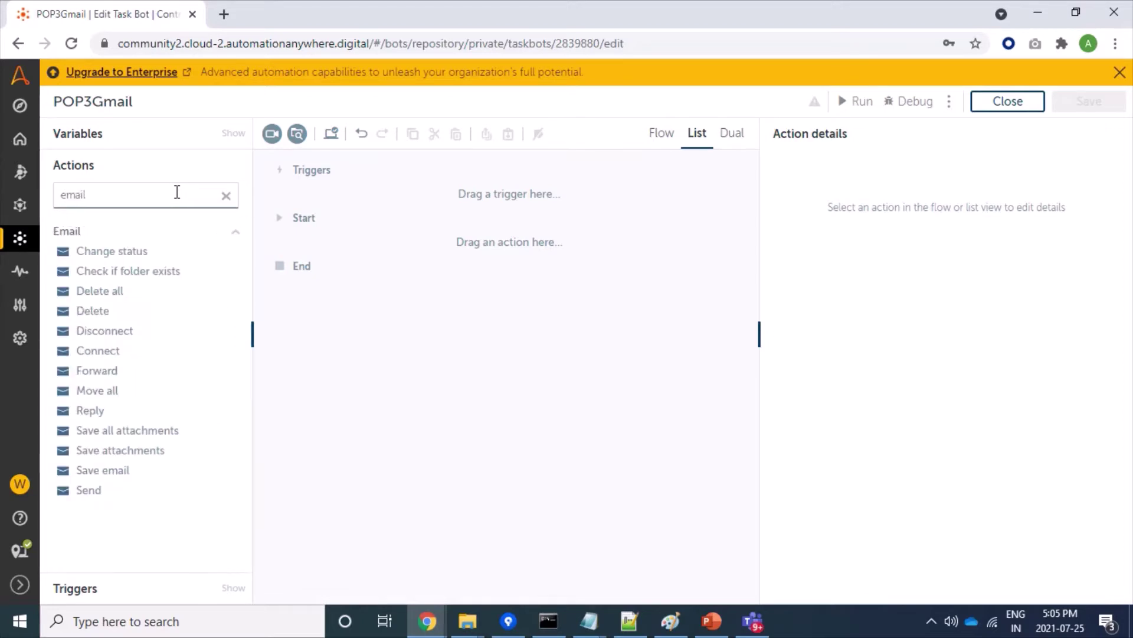
pyautogui.doubleClick(110, 353)
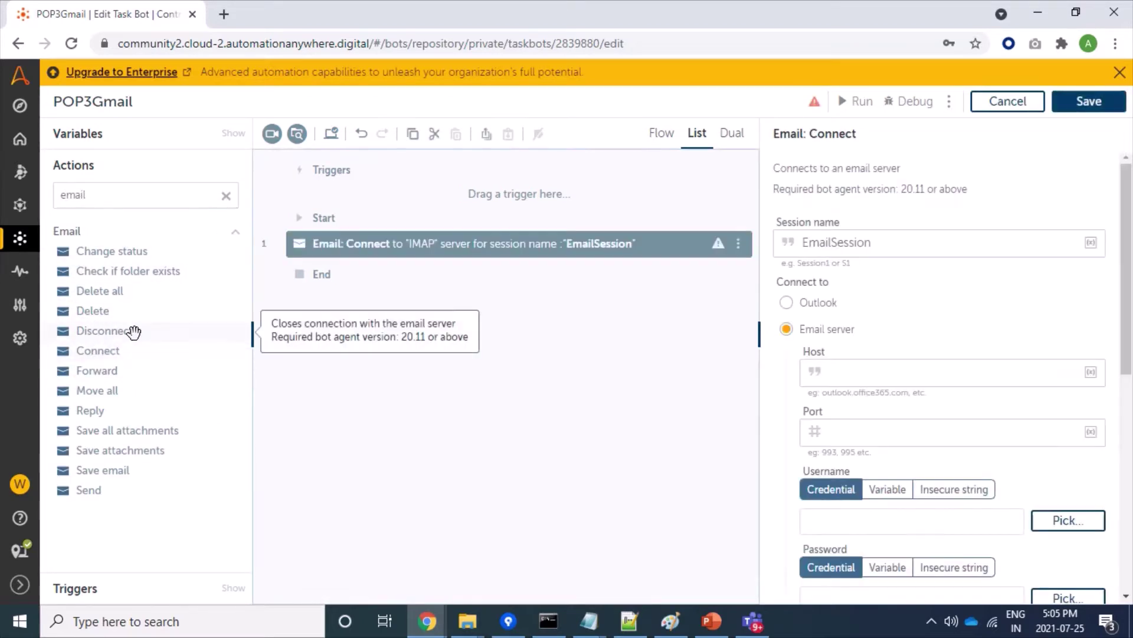
pyautogui.doubleClick(133, 331)
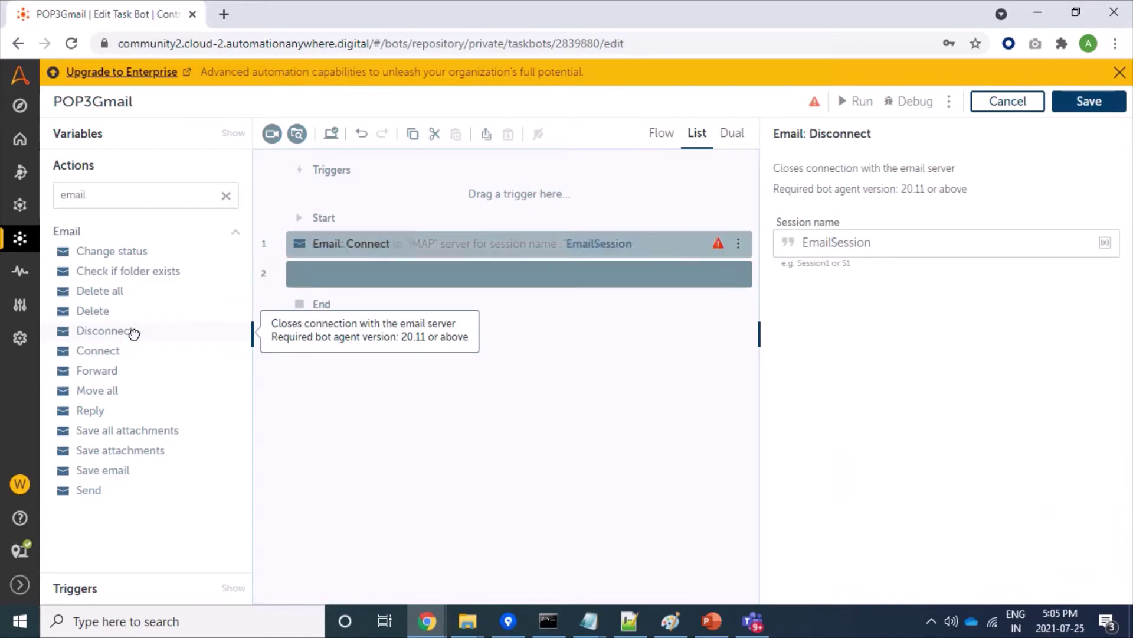
# - Add a Loop action that uses the Email iterator "For each mail in mail box"
pyautogui.click(127, 196)
pyautogui.hotkey('ctrl', 'a')
pyautogui.write('loop')
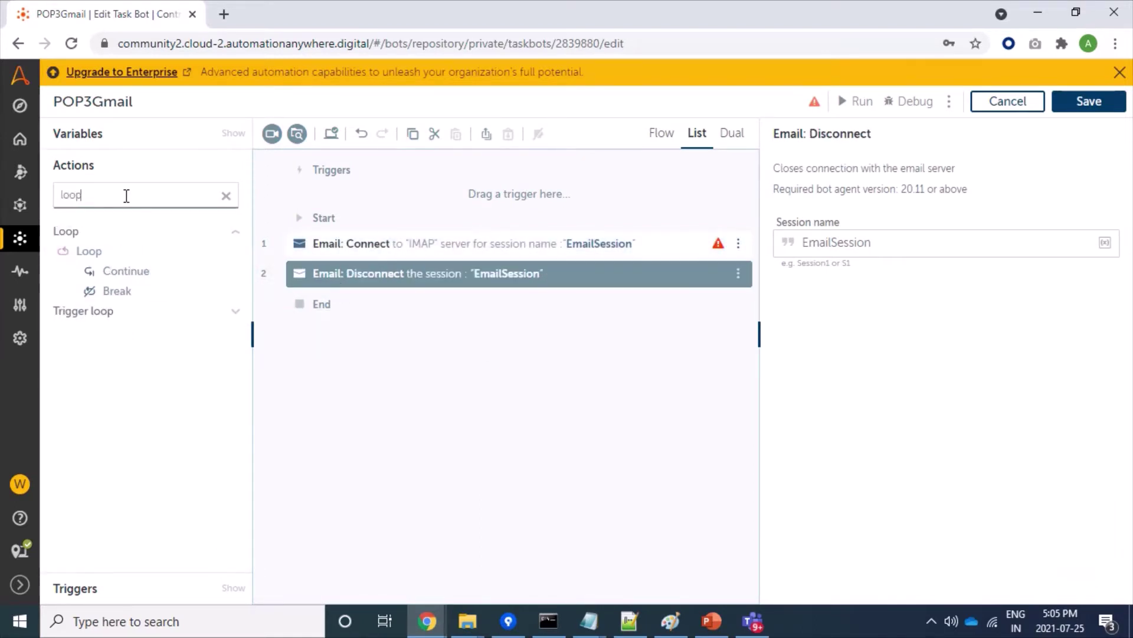
pyautogui.doubleClick(90, 250)
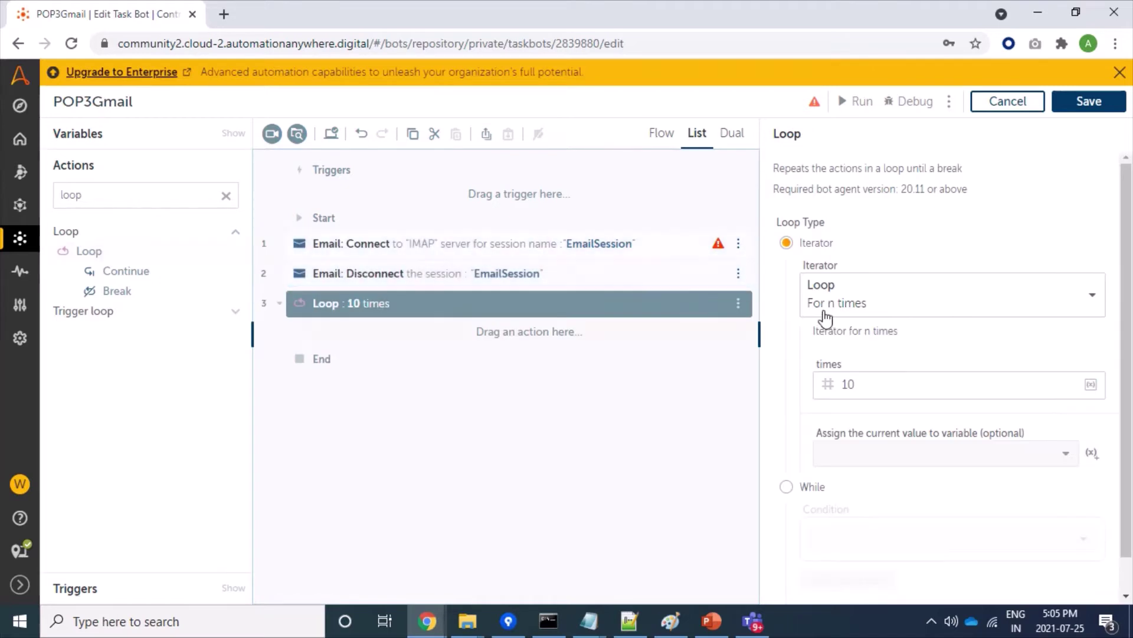
pyautogui.click(851, 304)
pyautogui.write('email')
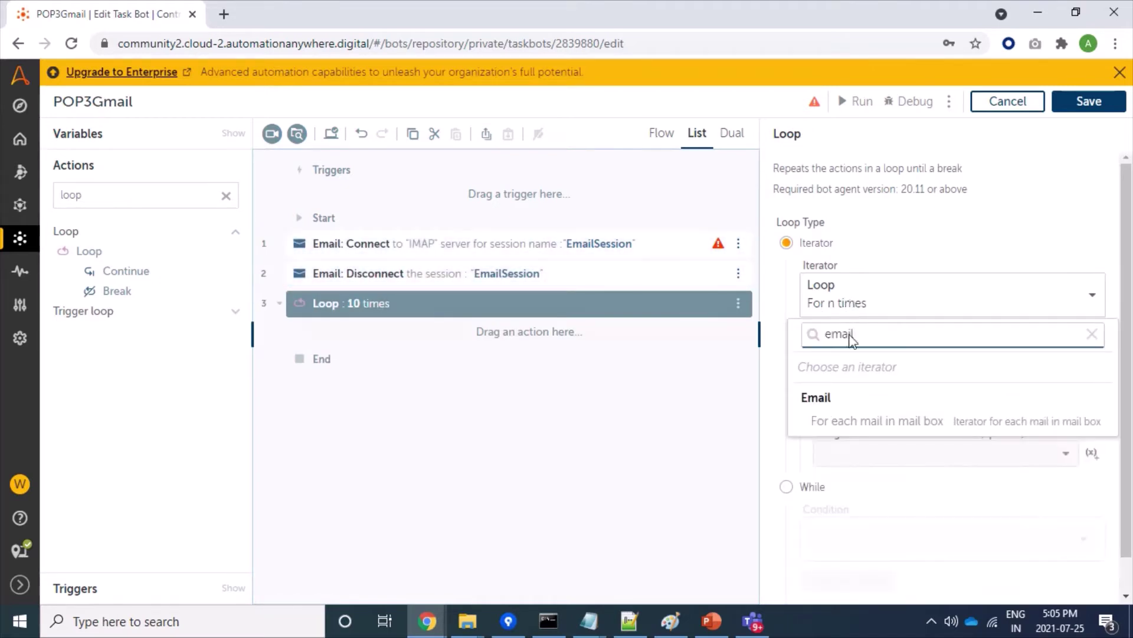
pyautogui.click(862, 416)
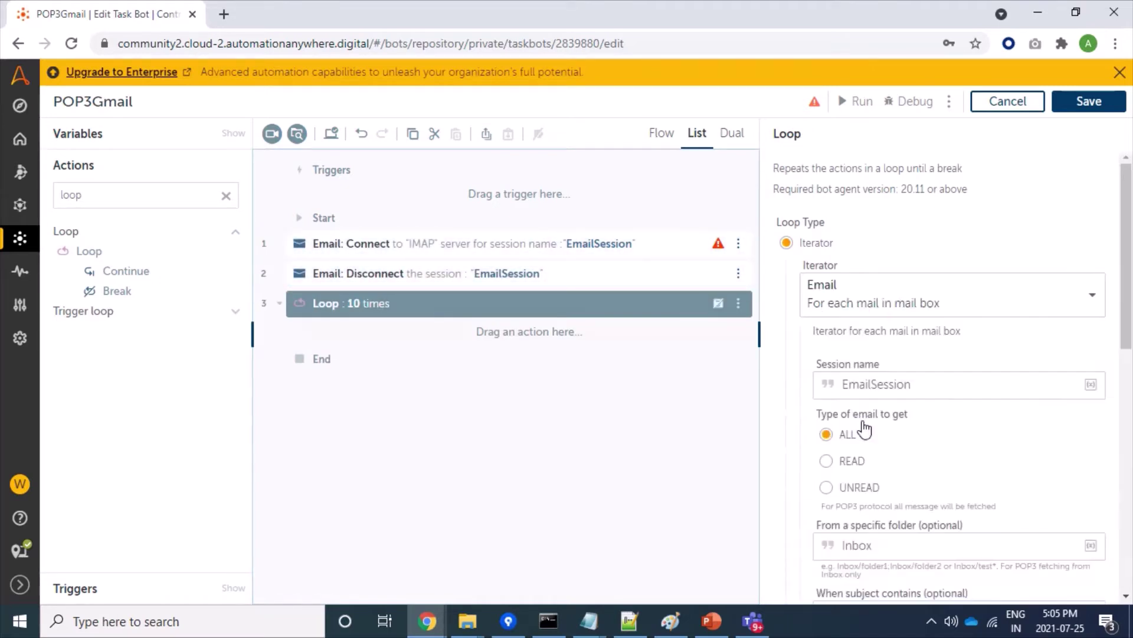
# - Place a Message box inside the email loop and move the loop between Email Connect and Email Disconnect
pyautogui.click(111, 205)
pyautogui.hotkey('ctrl', 'a')
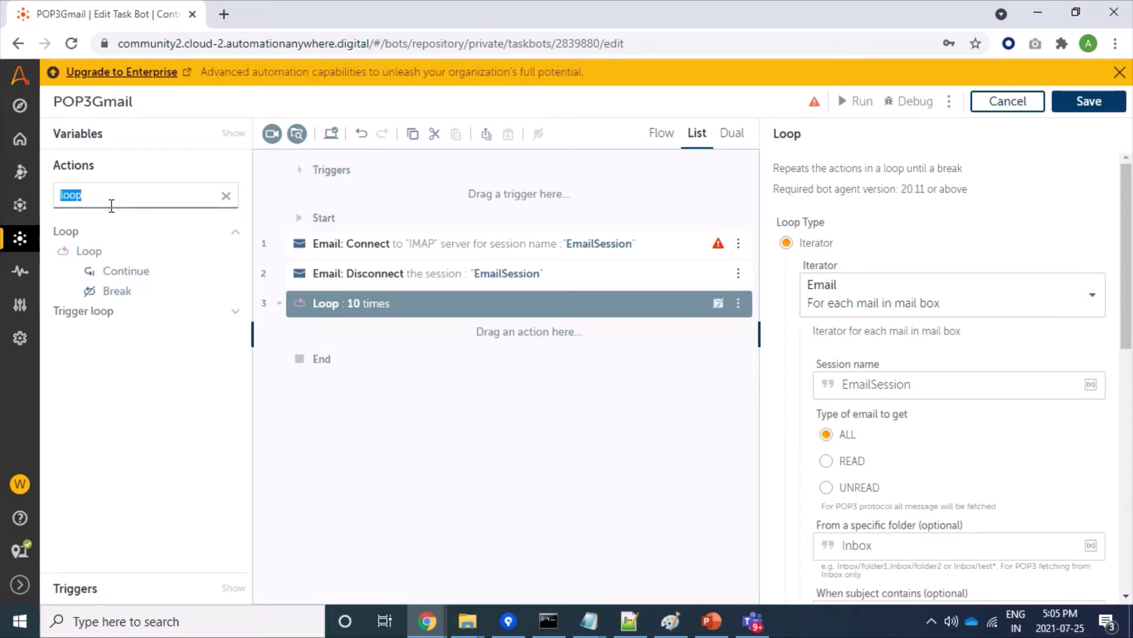
pyautogui.write('message')
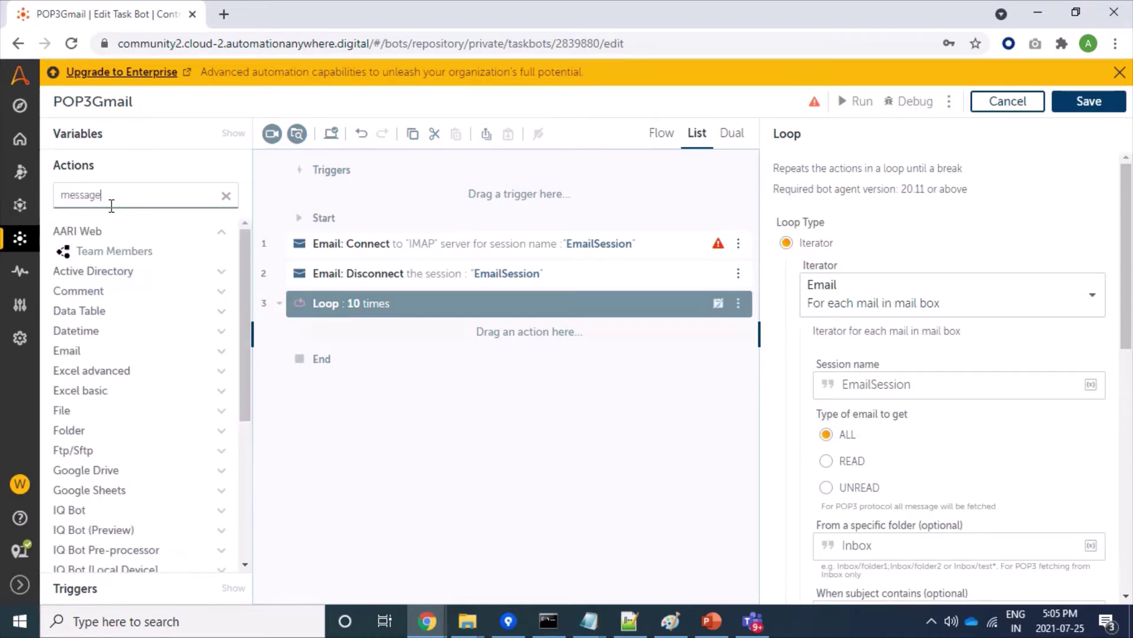
pyautogui.moveTo(101, 250); pyautogui.dragTo(411, 352)
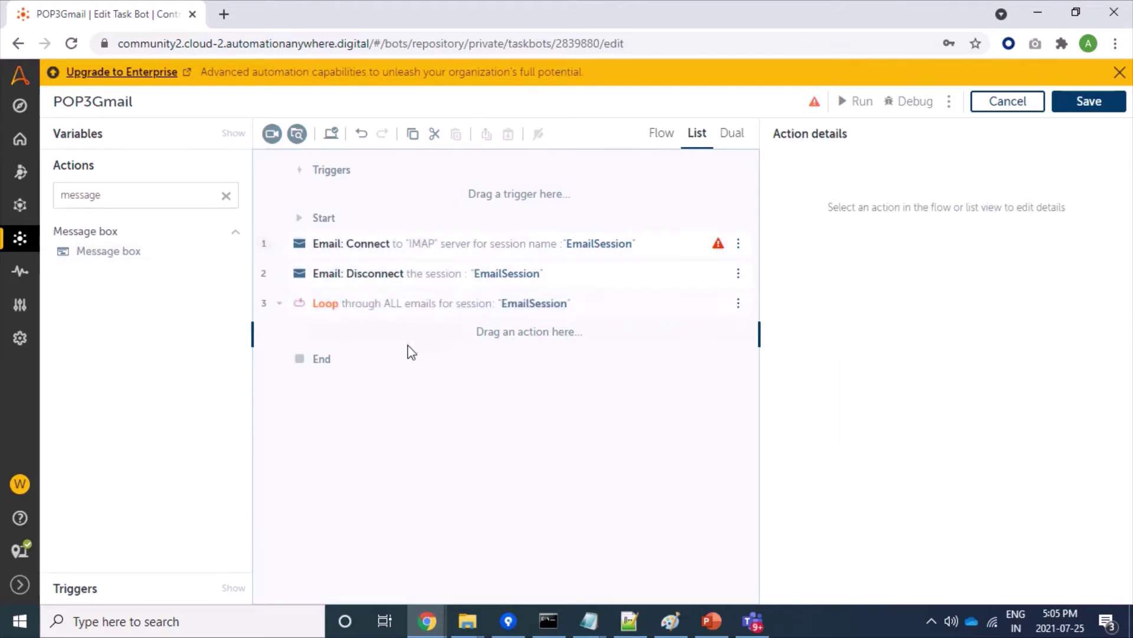
pyautogui.doubleClick(133, 247)
pyautogui.moveTo(392, 361); pyautogui.dragTo(497, 324)
pyautogui.moveTo(430, 303); pyautogui.dragTo(427, 254)
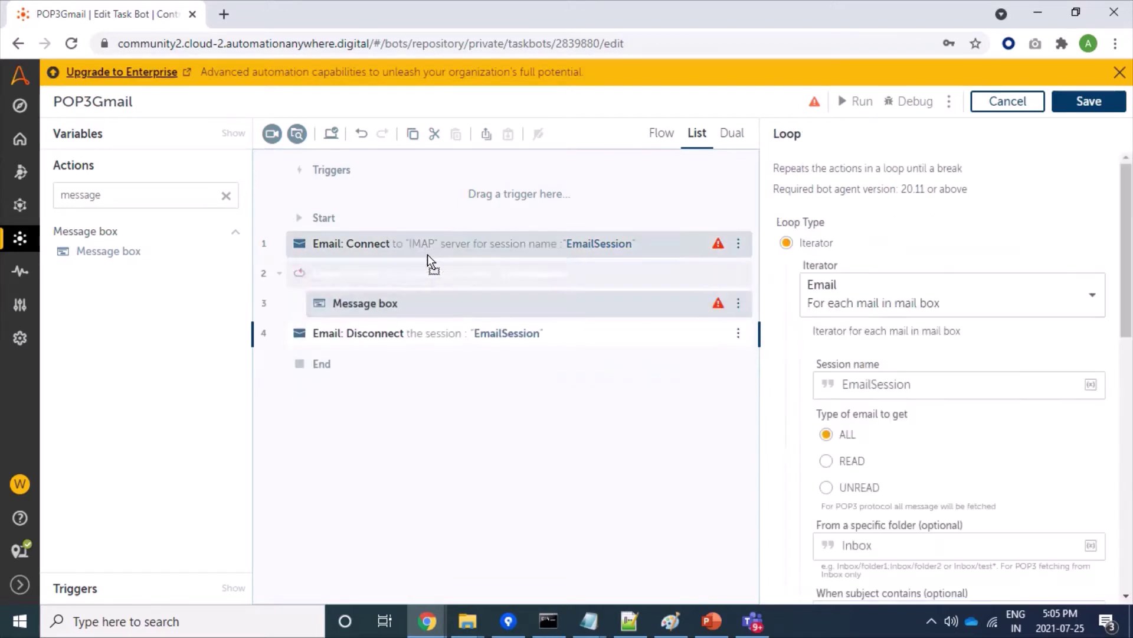
# - Set both the username and password of the Email Connect action to Insecure string
pyautogui.click(544, 246)
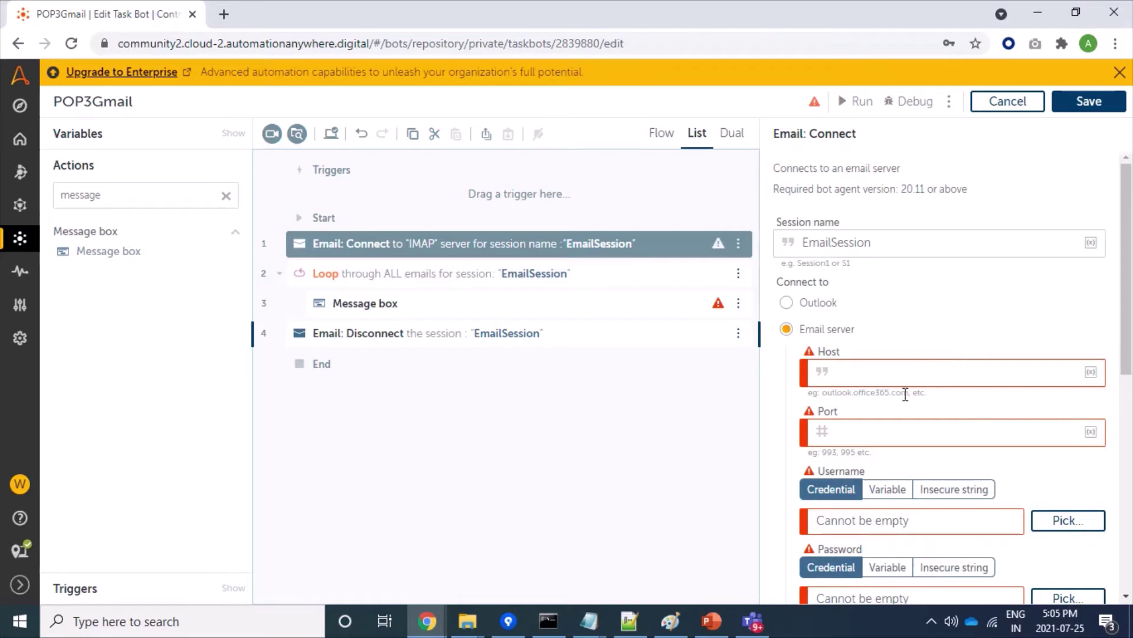
pyautogui.scroll(-1, 905, 394)
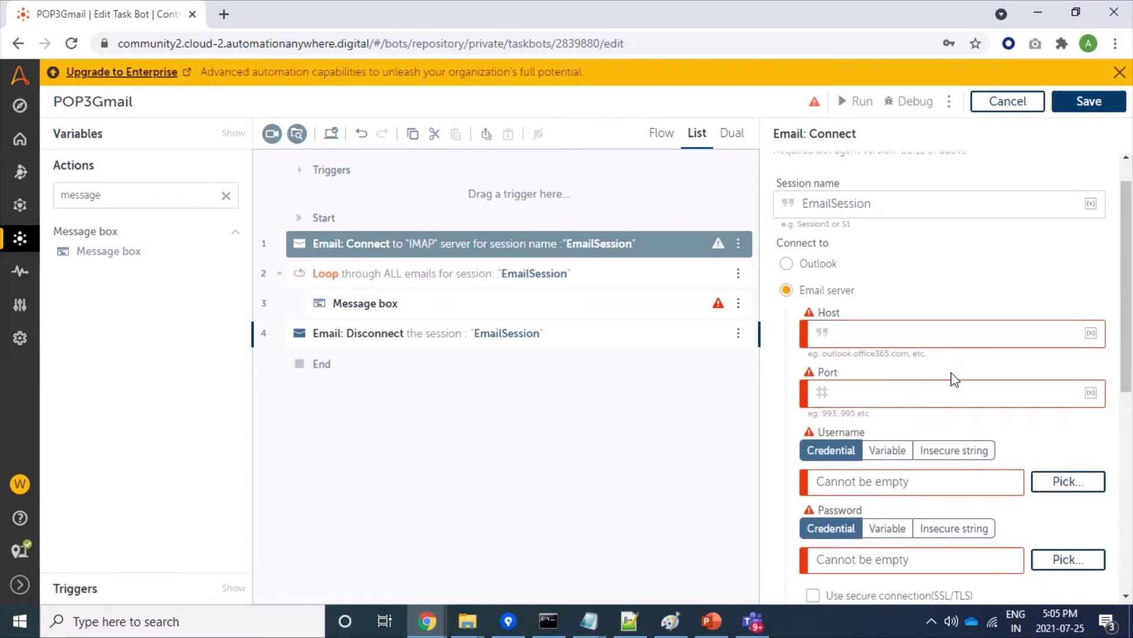
pyautogui.scroll(-1, 951, 373)
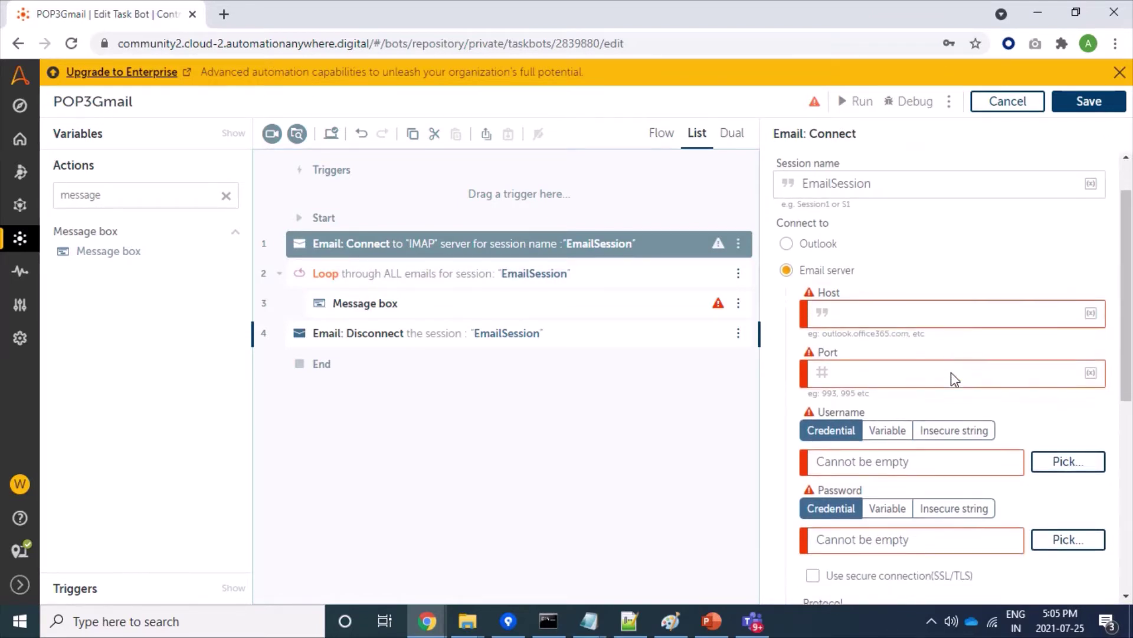
pyautogui.click(954, 435)
pyautogui.click(969, 511)
pyautogui.scroll(-4, 971, 515)
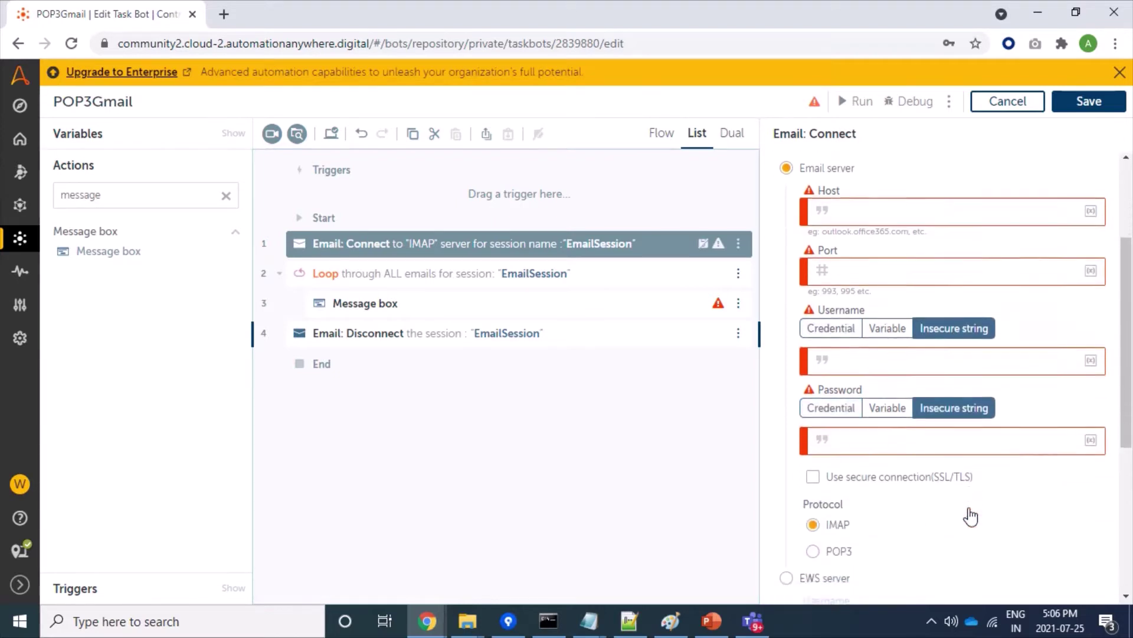
pyautogui.scroll(4, 971, 516)
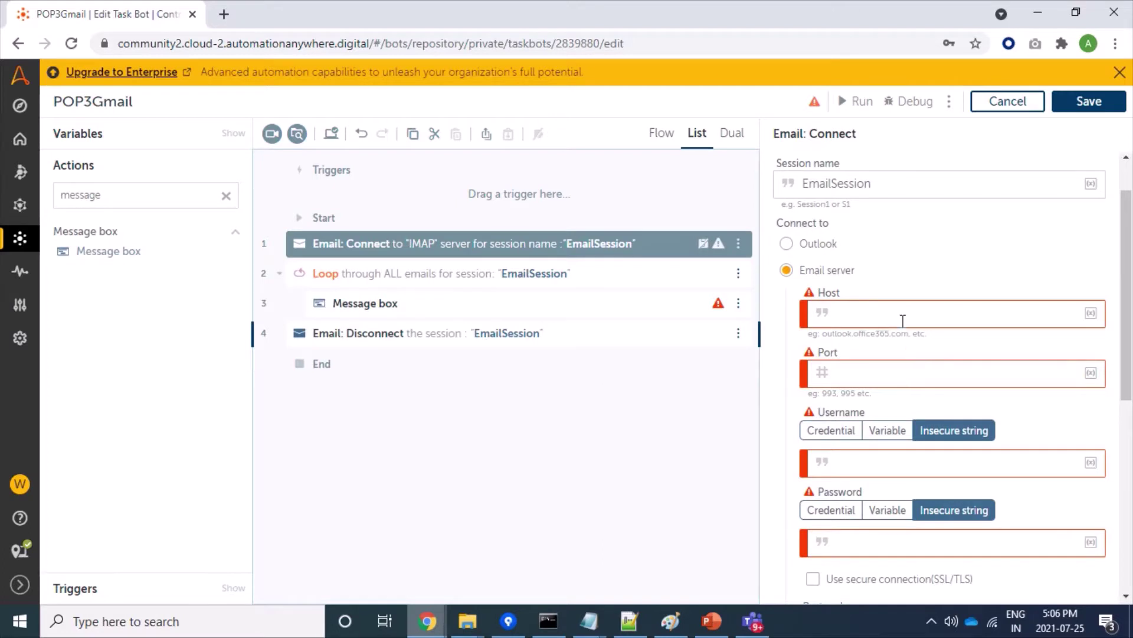
# - Enter the Gmail account's e-mail address from the Notepad notes as the Connect action's username
pyautogui.hotkey('alt', 'Tab')
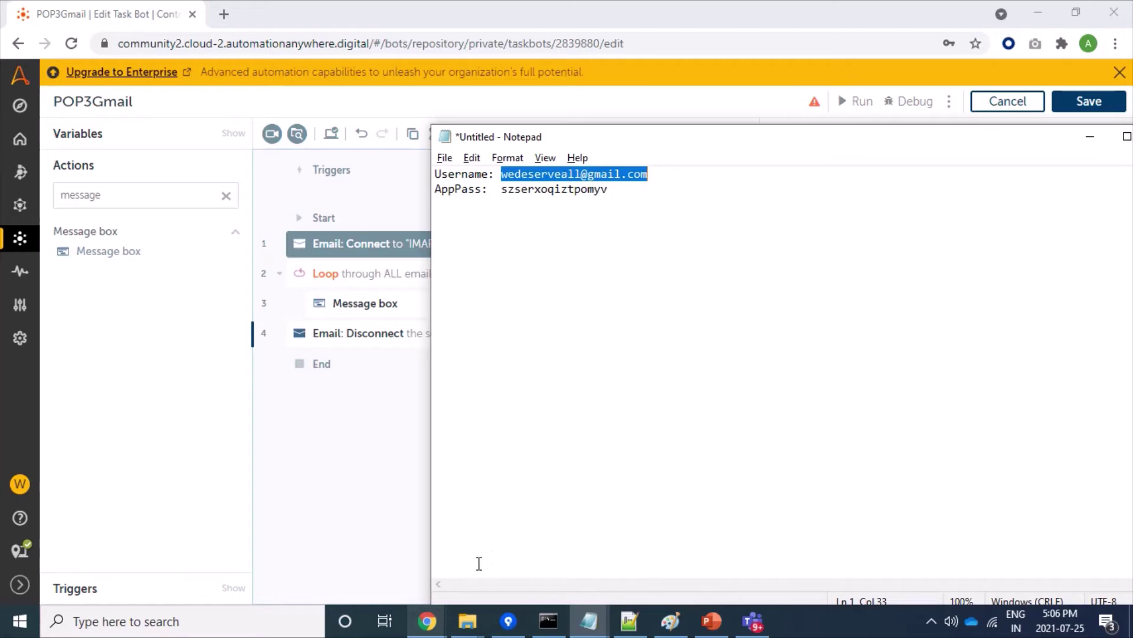
pyautogui.moveTo(427, 621)
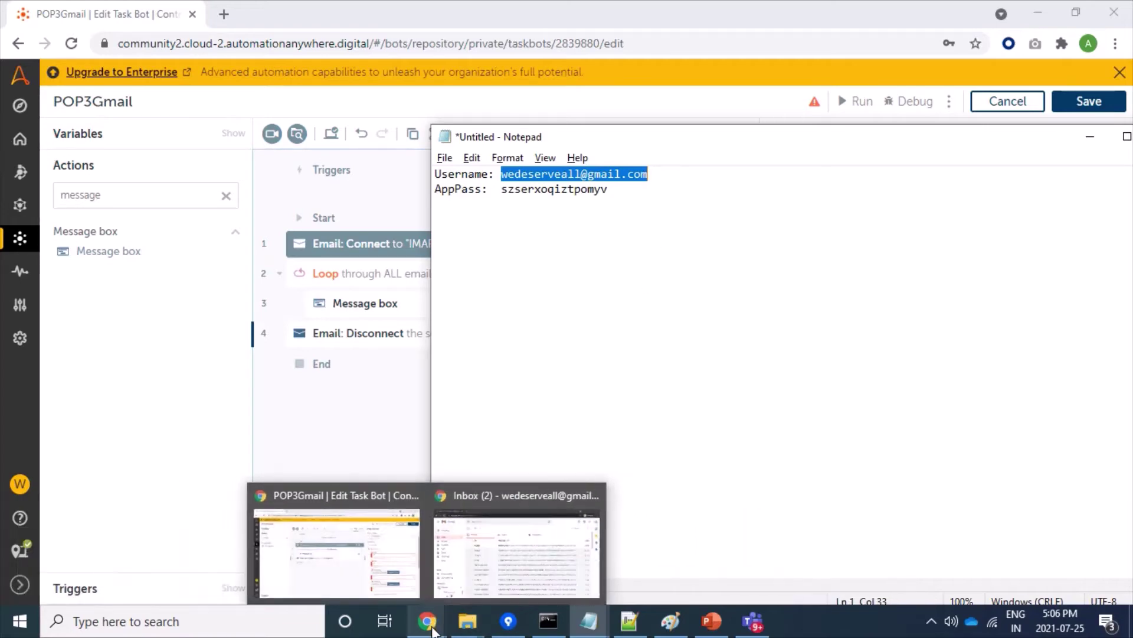
pyautogui.click(500, 557)
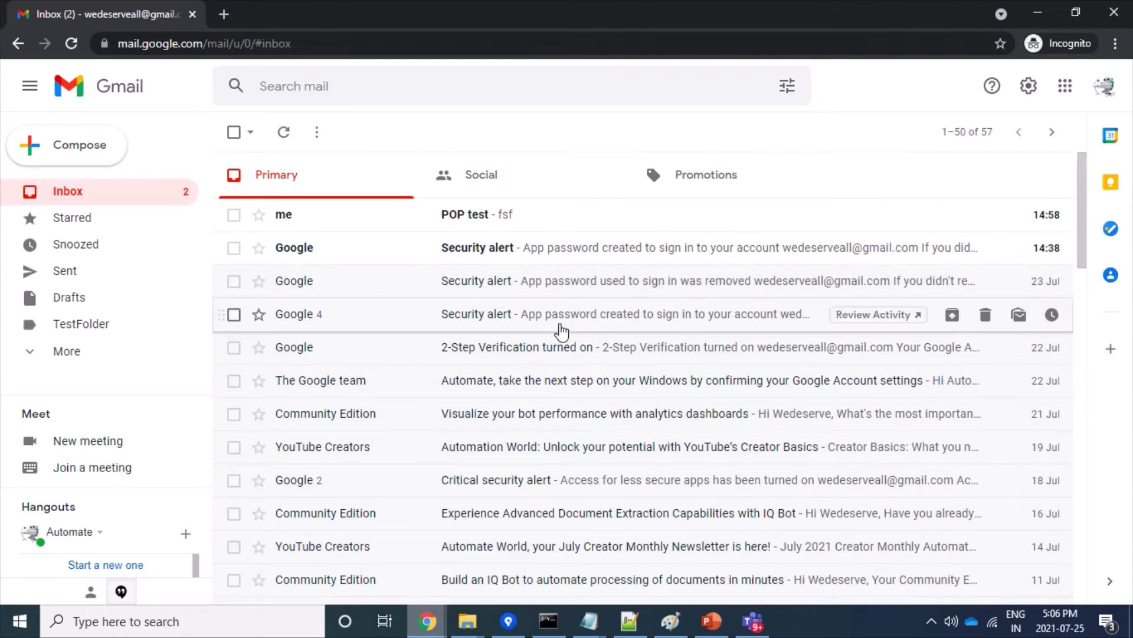
pyautogui.moveTo(420, 621)
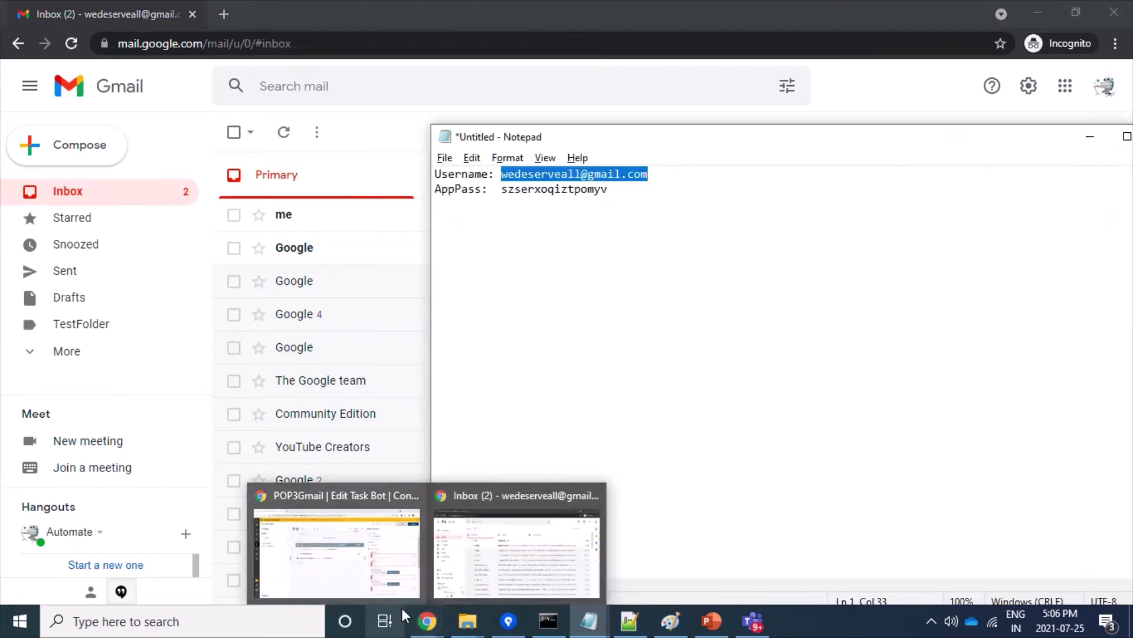
pyautogui.click(347, 566)
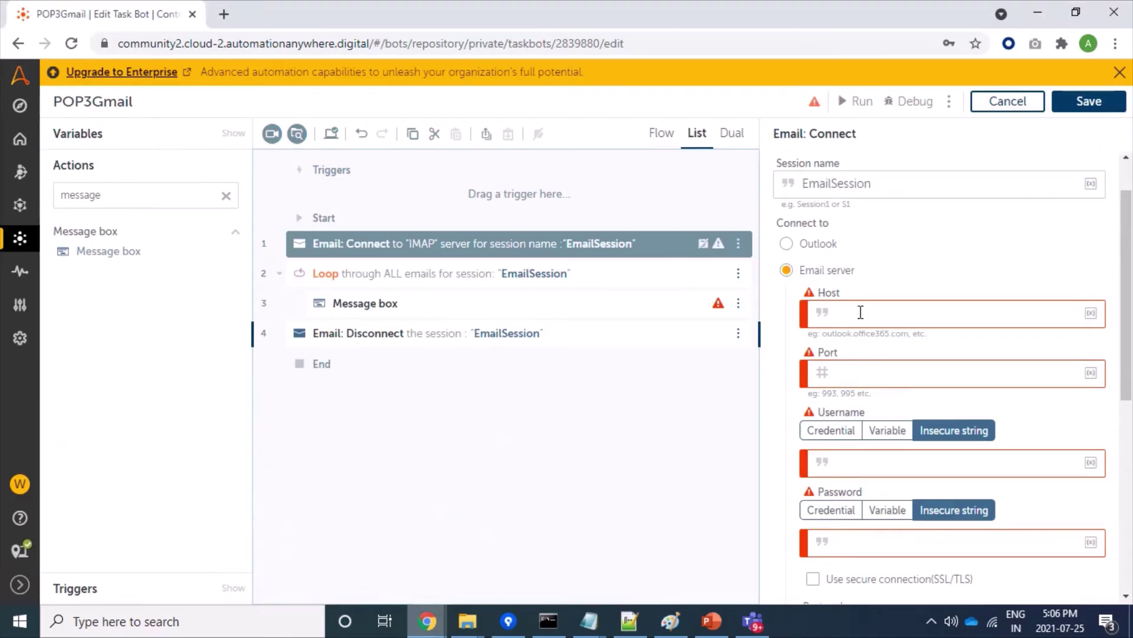
pyautogui.click(906, 470)
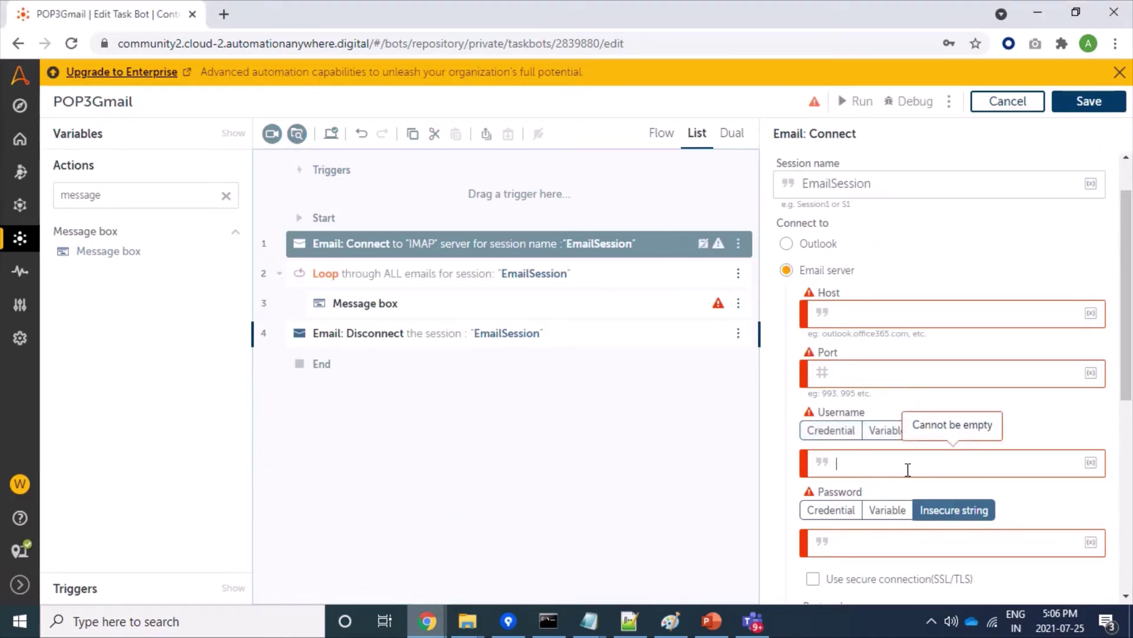
pyautogui.hotkey('ctrl', 'v')
# - Copy the POP server name from the Gmail Help page and set the Connect action's host to pop.gmail.com
pyautogui.click(891, 318)
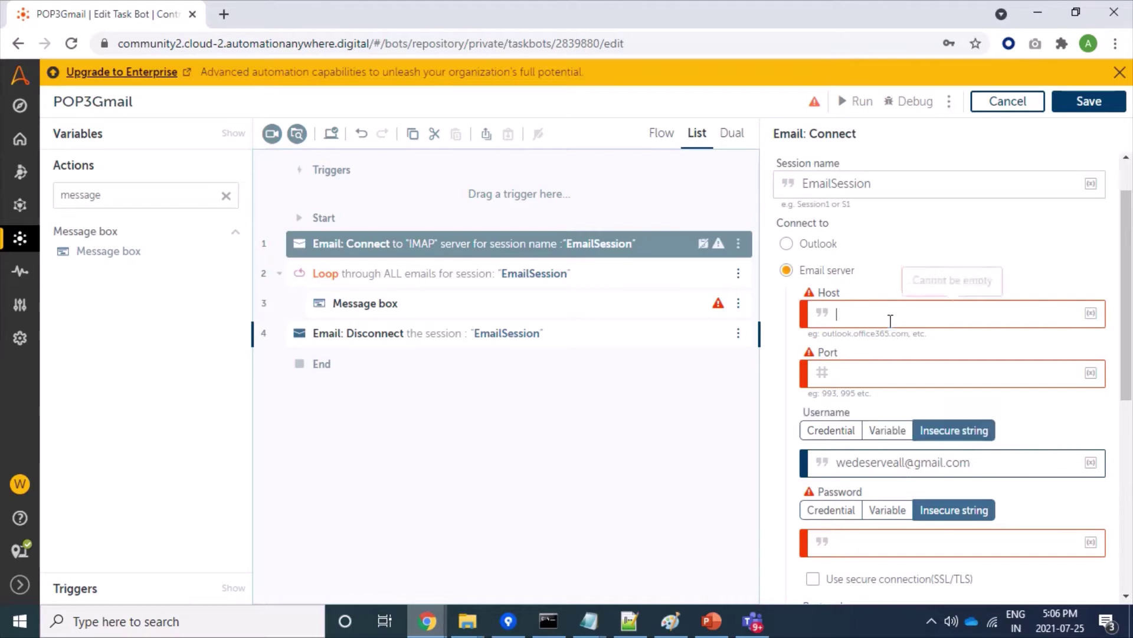
pyautogui.click(859, 373)
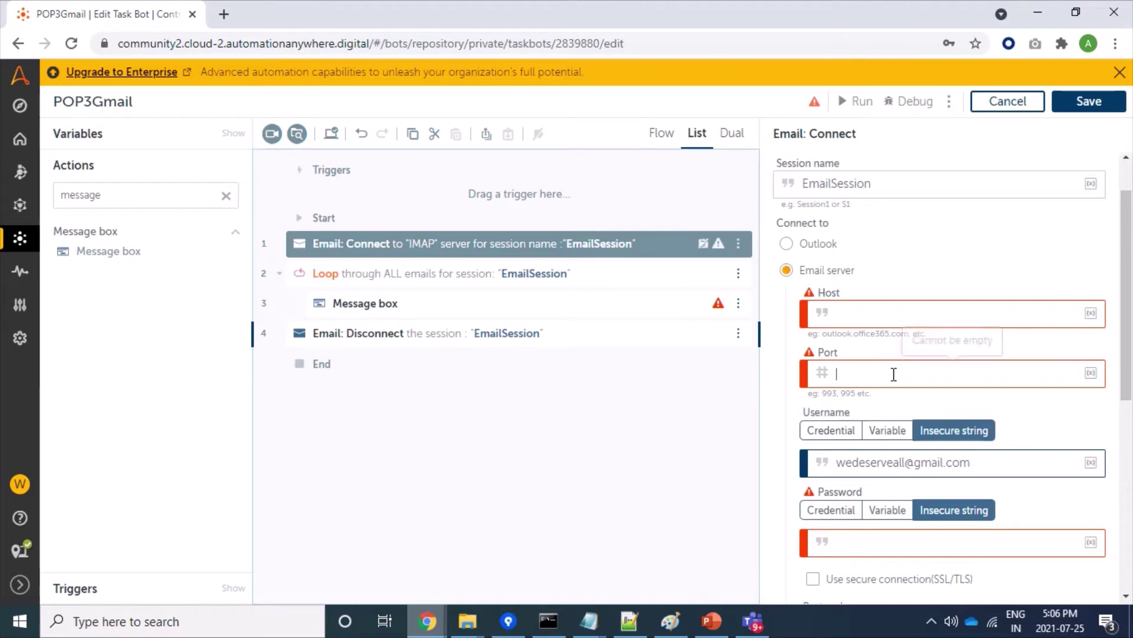
pyautogui.click(224, 18)
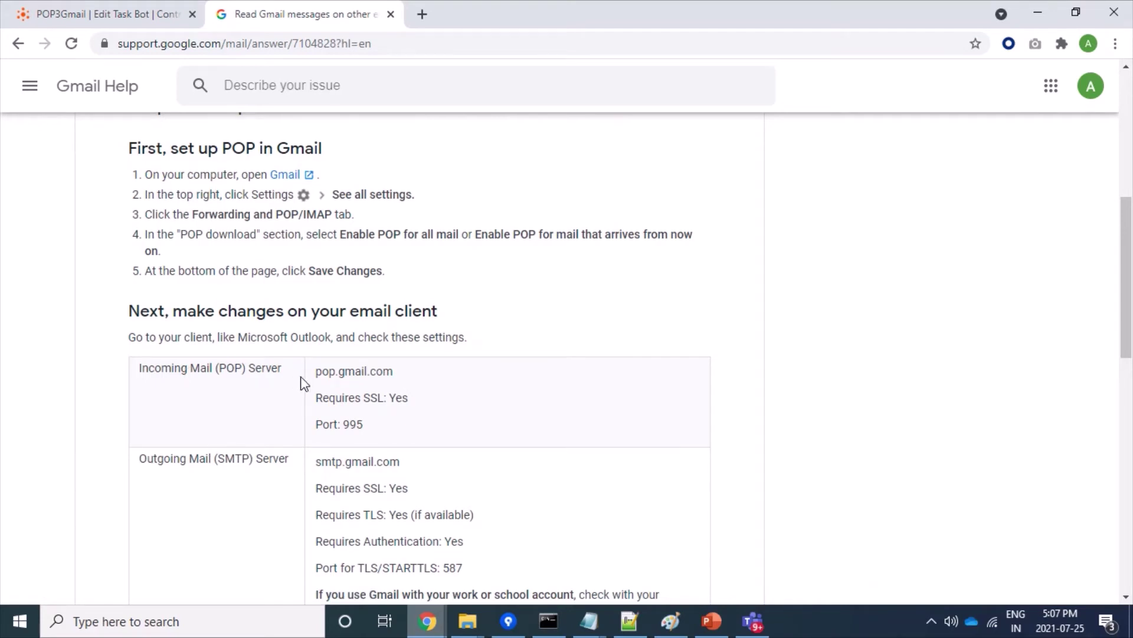
pyautogui.moveTo(315, 372); pyautogui.dragTo(397, 374)
pyautogui.hotkey('ctrl', 'c')
pyautogui.hotkey('alt', 'Tab')
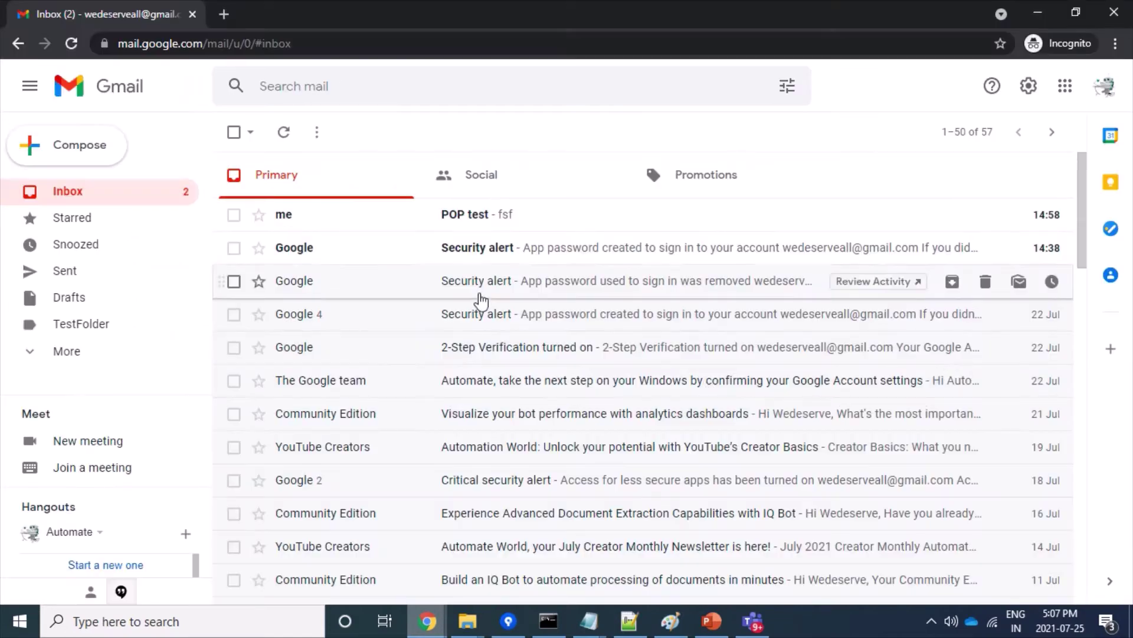
pyautogui.hotkey('alt', 'Tab')
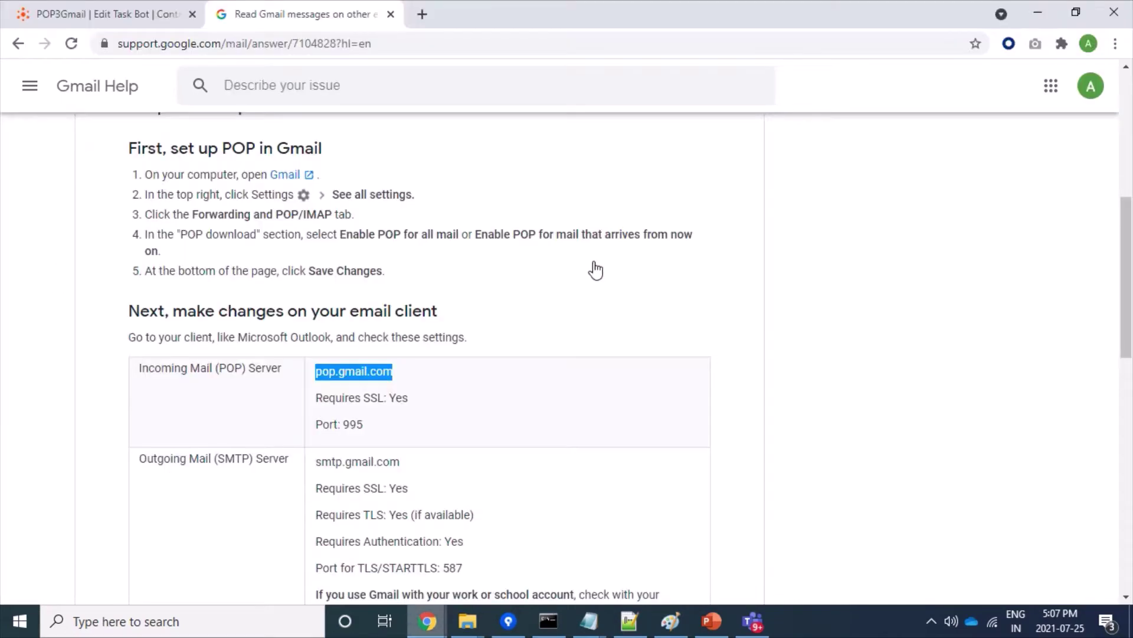
pyautogui.click(94, 16)
pyautogui.click(896, 309)
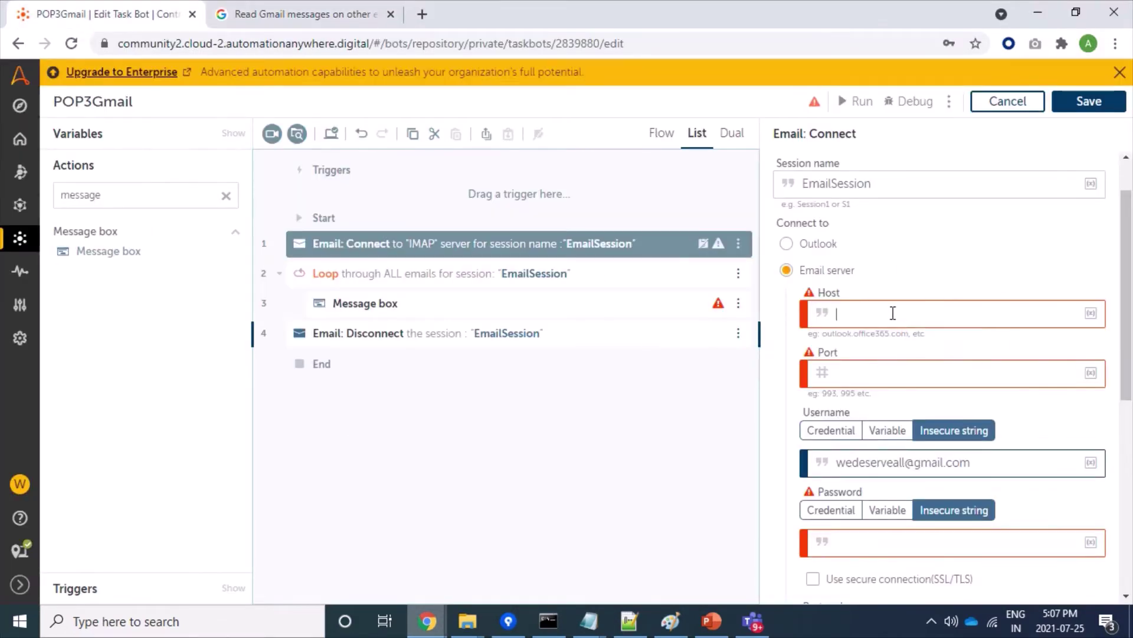
pyautogui.hotkey('ctrl', 'v')
# - Copy the incoming POP port from the Gmail Help page and set the Connect action's port to 995
pyautogui.click(320, 21)
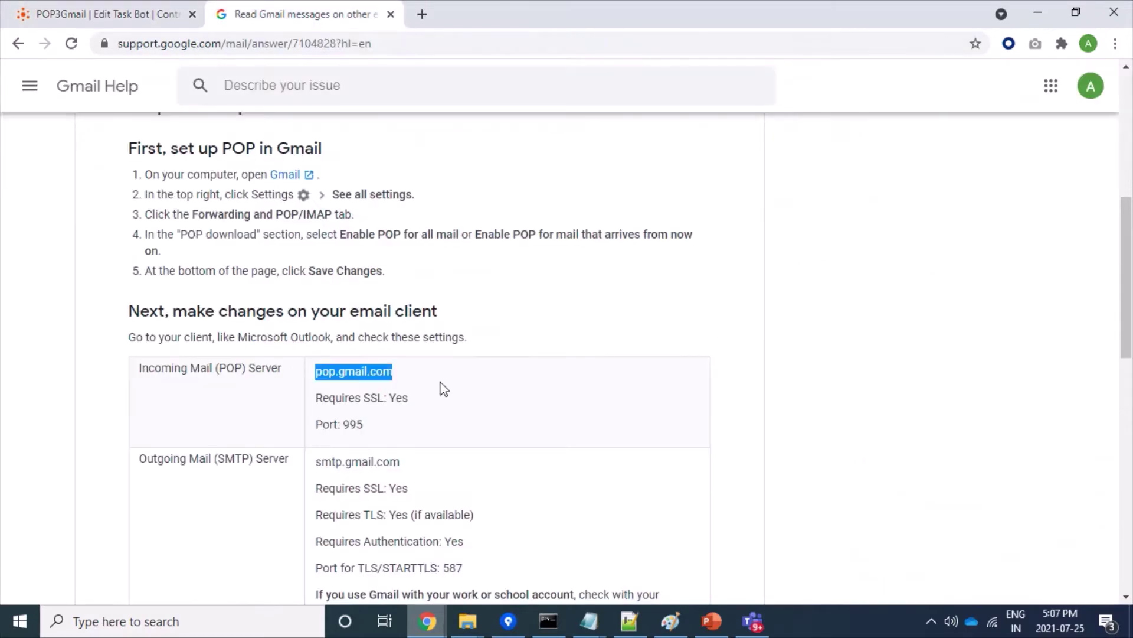
pyautogui.doubleClick(356, 425)
pyautogui.hotkey('ctrl', 'c')
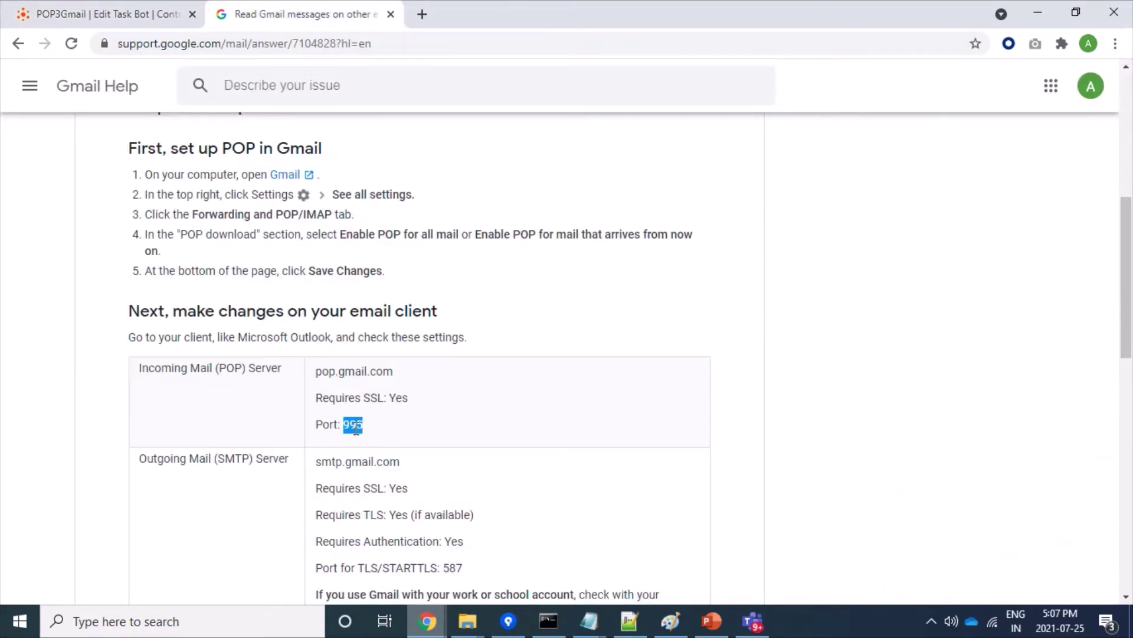
pyautogui.click(73, 9)
pyautogui.click(906, 374)
pyautogui.hotkey('ctrl', 'v')
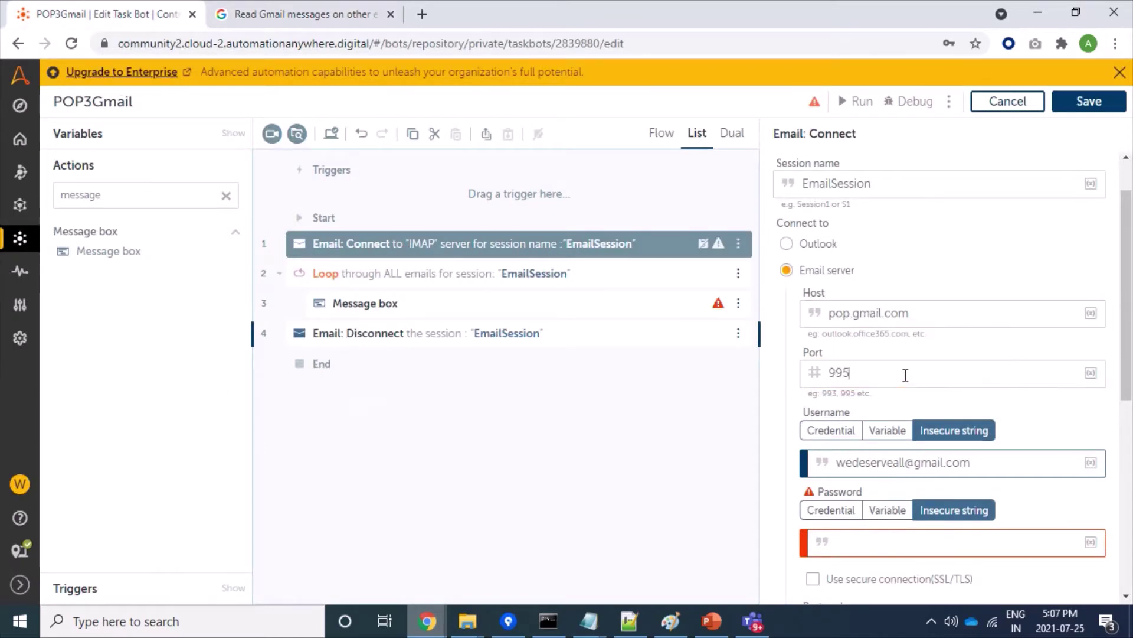
# - Enable the secure SSL/TLS connection and choose POP3 as the Connect action's protocol
pyautogui.scroll(-4, 1007, 392)
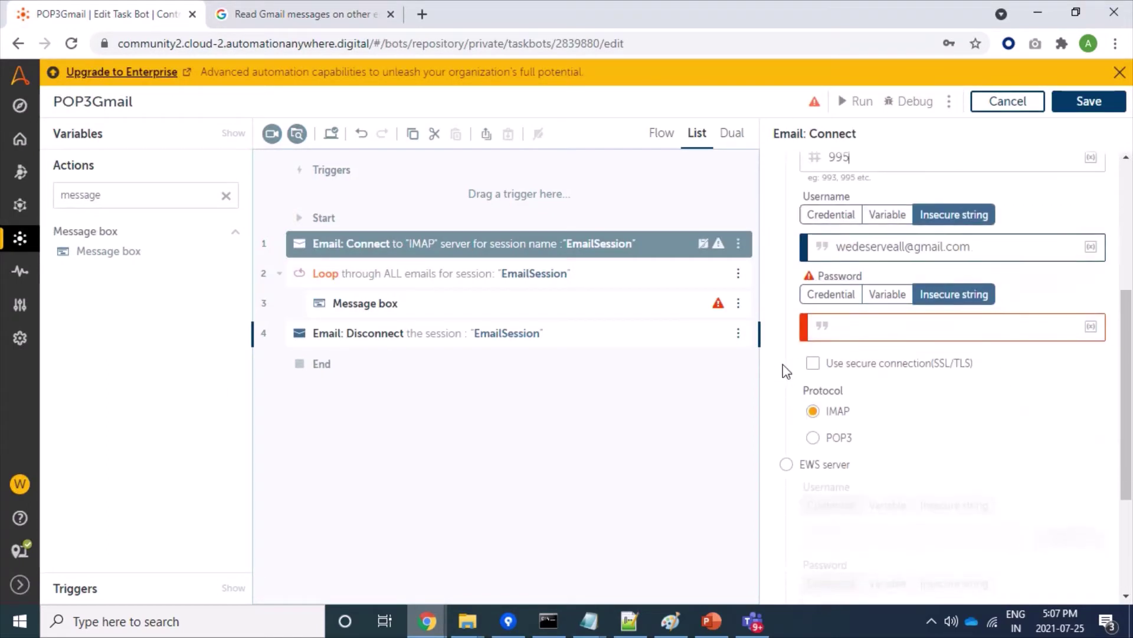
pyautogui.click(814, 363)
pyautogui.click(834, 438)
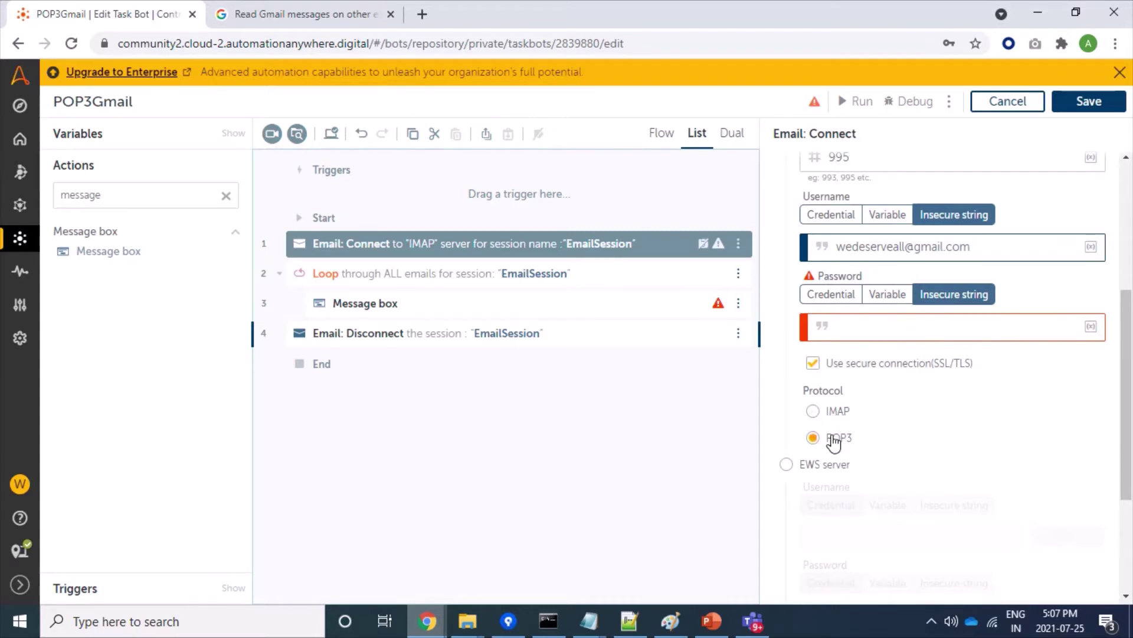
# - Copy the app password from the Notepad notes into the Connect action's password field and save the bot
pyautogui.scroll(1, 834, 442)
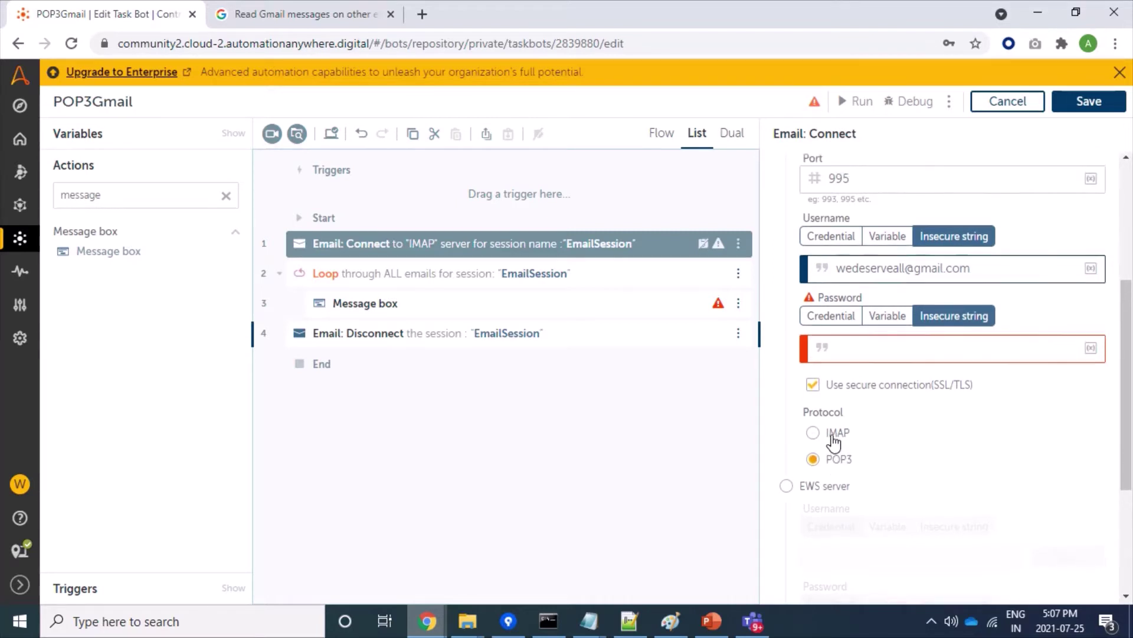
pyautogui.click(876, 341)
pyautogui.hotkey('alt', 'Tab')
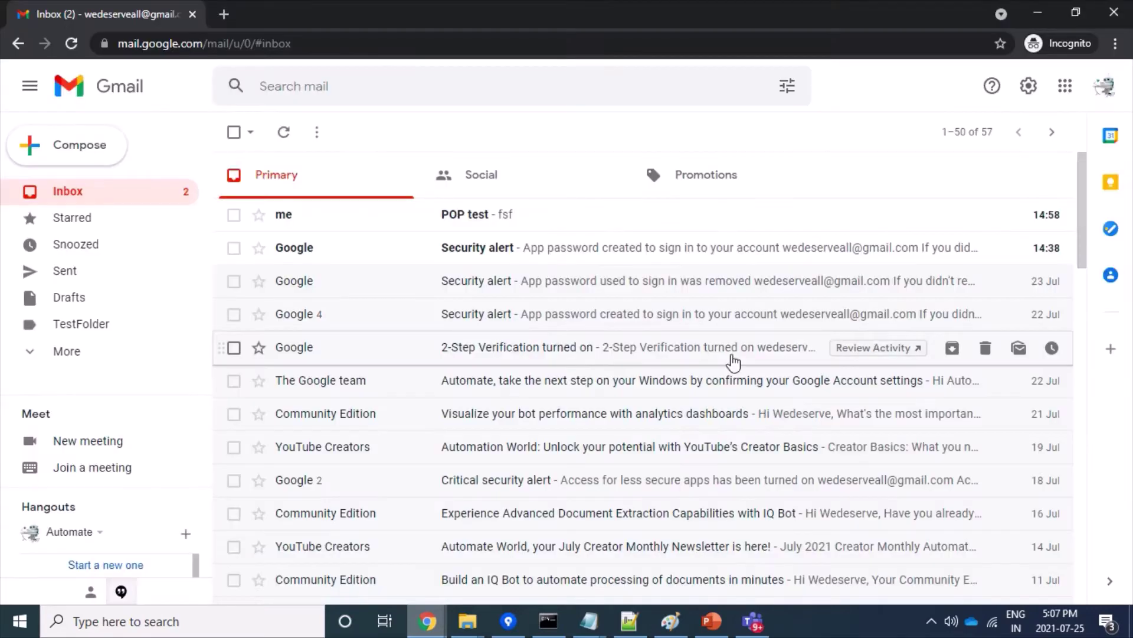
pyautogui.hotkey('alt', 'Tab')
pyautogui.press('Tab')
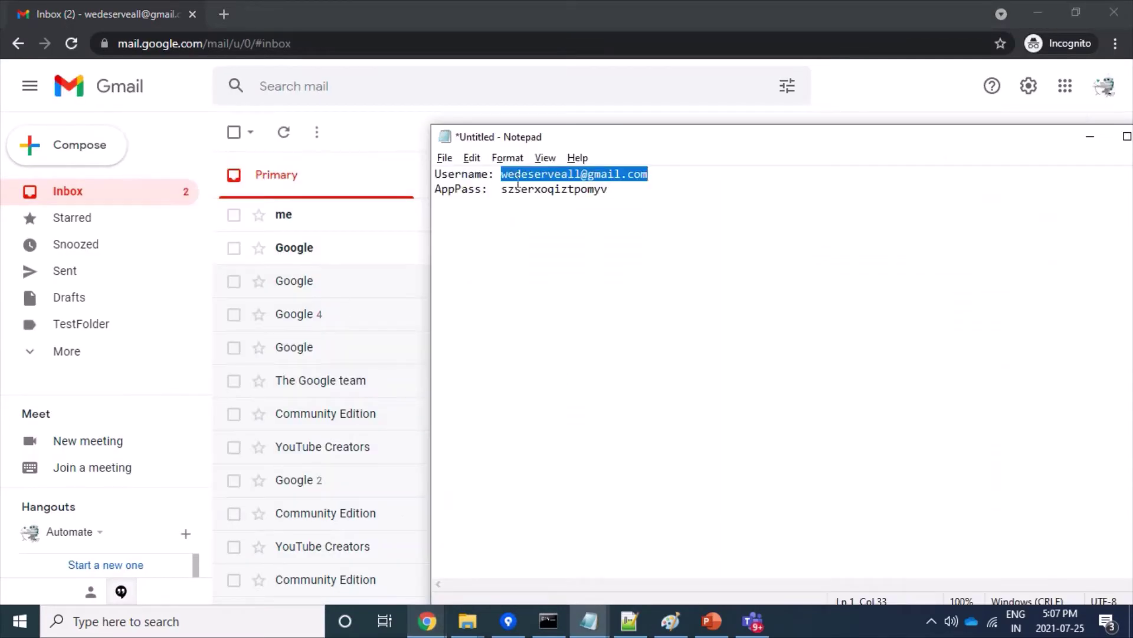
pyautogui.doubleClick(526, 190)
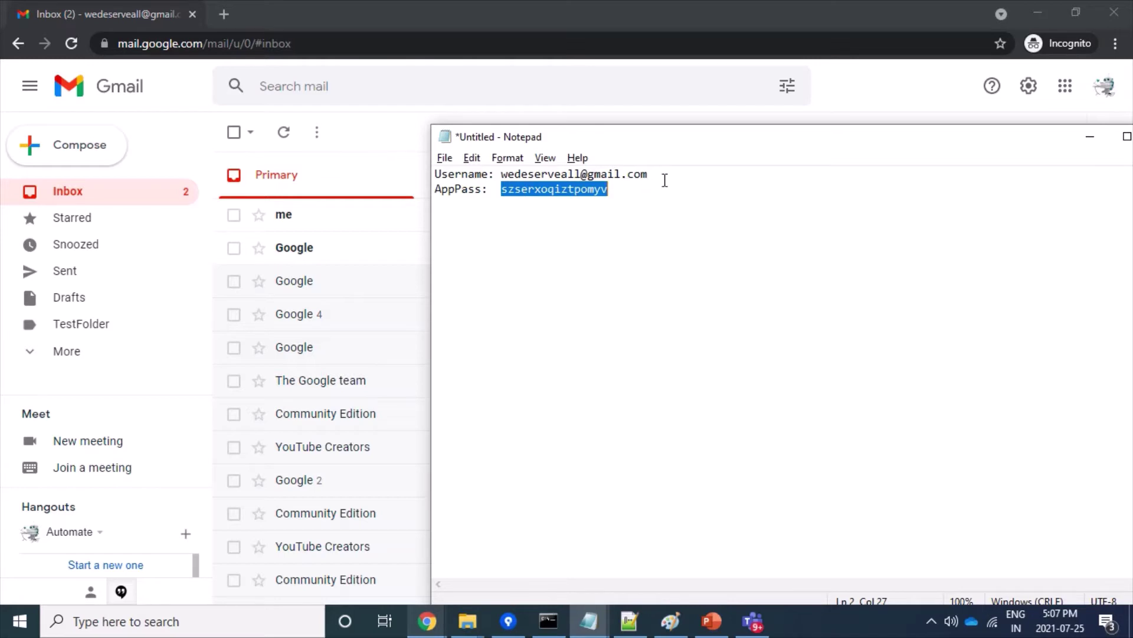
pyautogui.hotkey('alt', 'Tab')
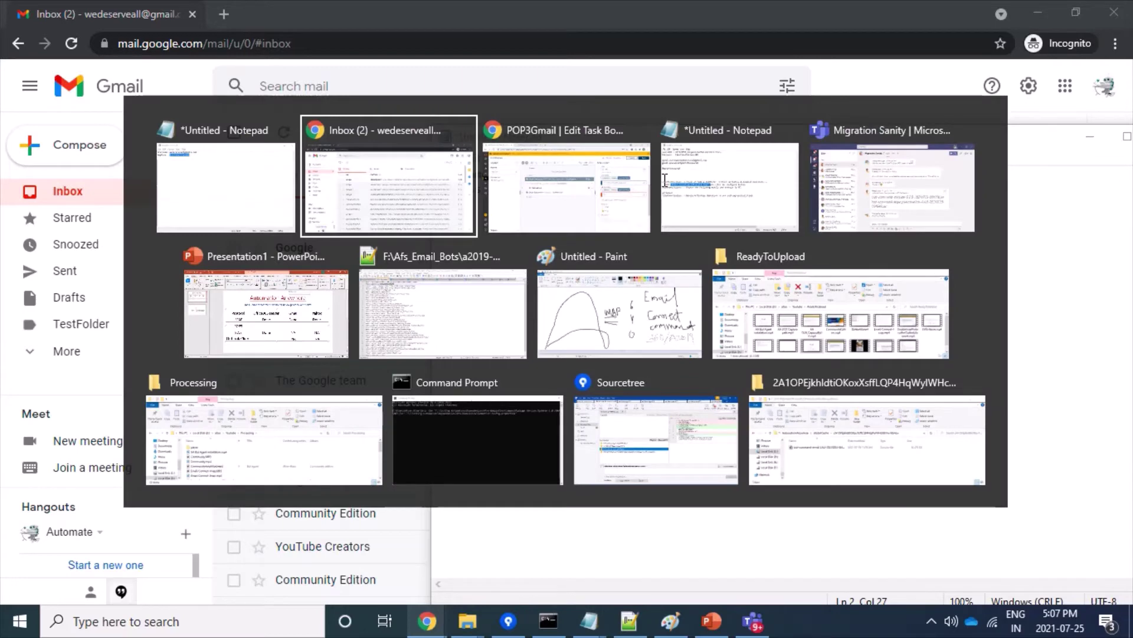
pyautogui.press('Tab')
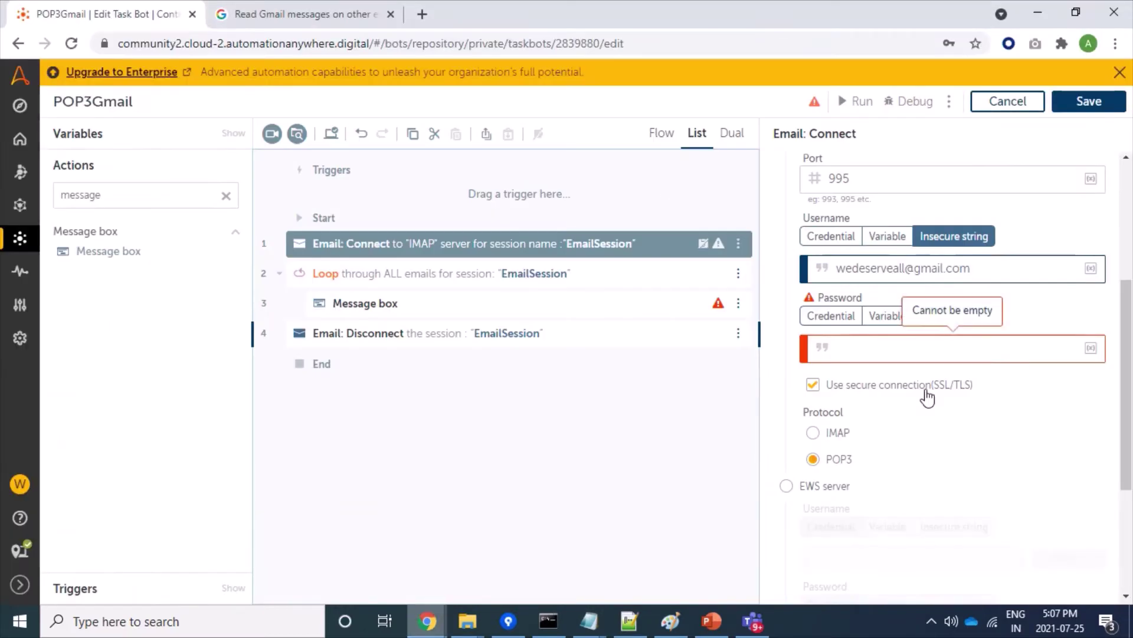
pyautogui.hotkey('ctrl', 'v')
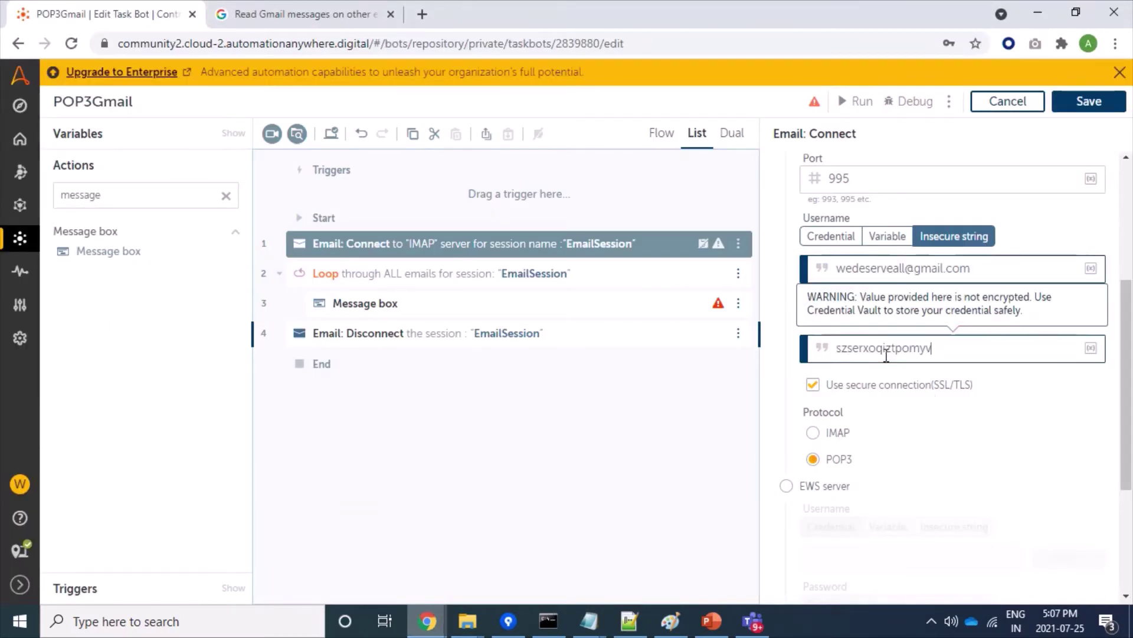
pyautogui.scroll(5, 884, 461)
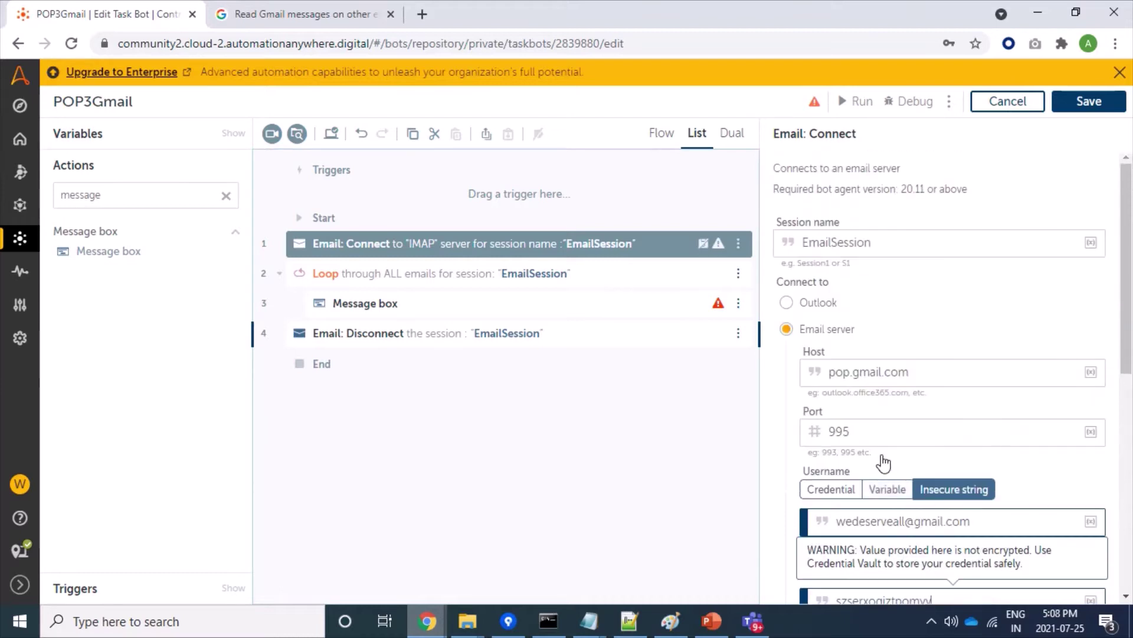
pyautogui.click(1073, 110)
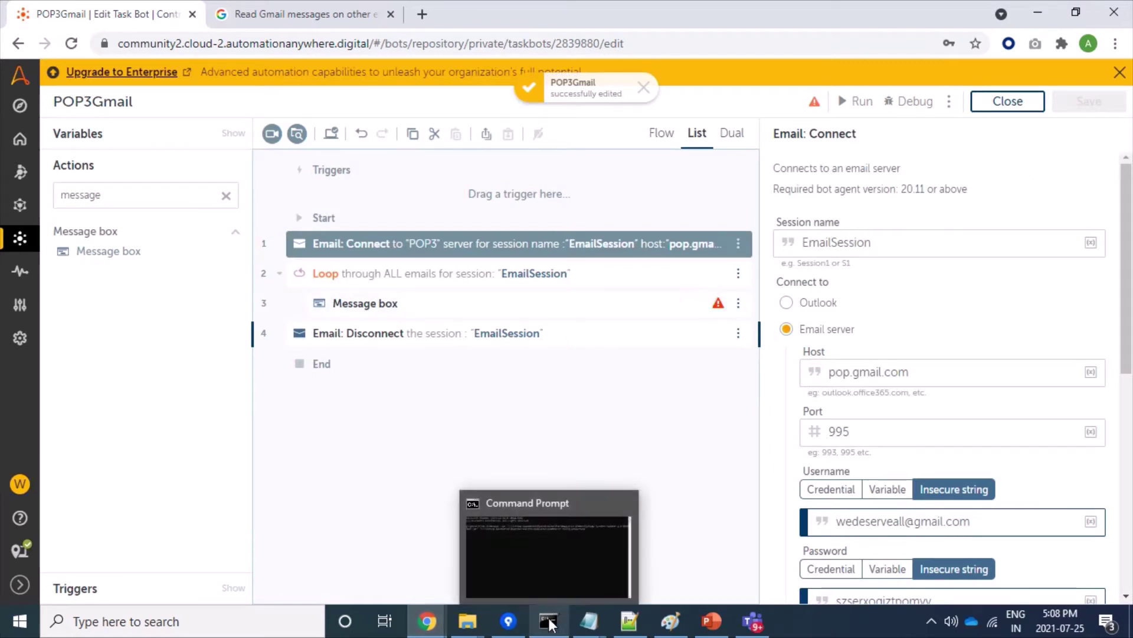
# - Assign the email loop's current value to a new dictionary variable of strings named EmailDetails1
pyautogui.click(640, 305)
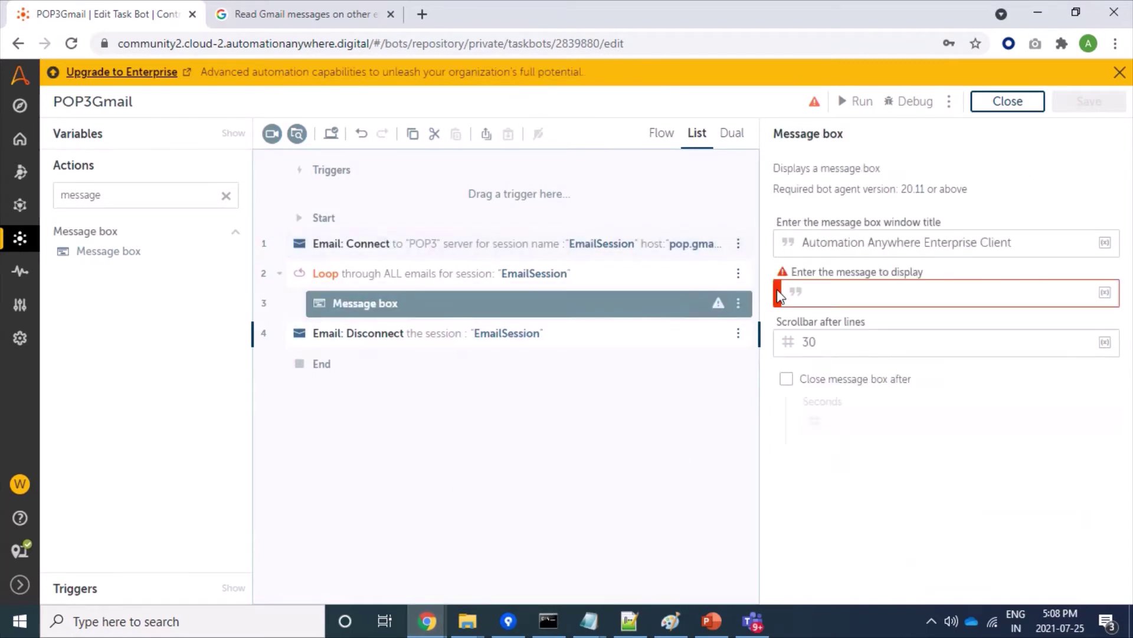
pyautogui.click(706, 275)
pyautogui.scroll(-4, 913, 431)
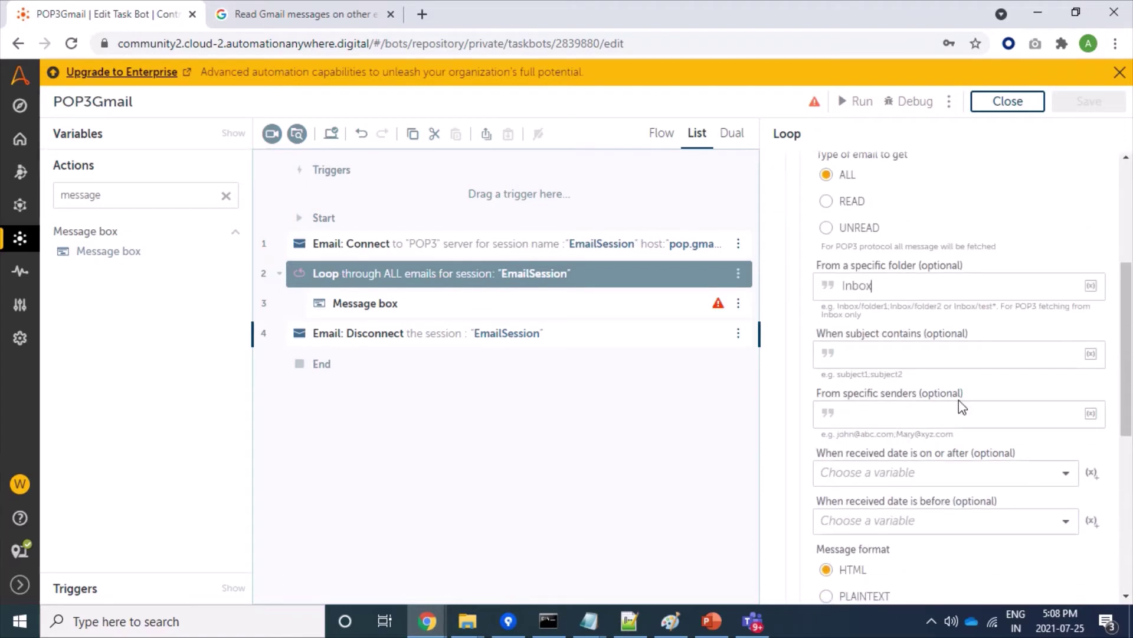
pyautogui.scroll(-3, 961, 403)
pyautogui.scroll(3, 959, 401)
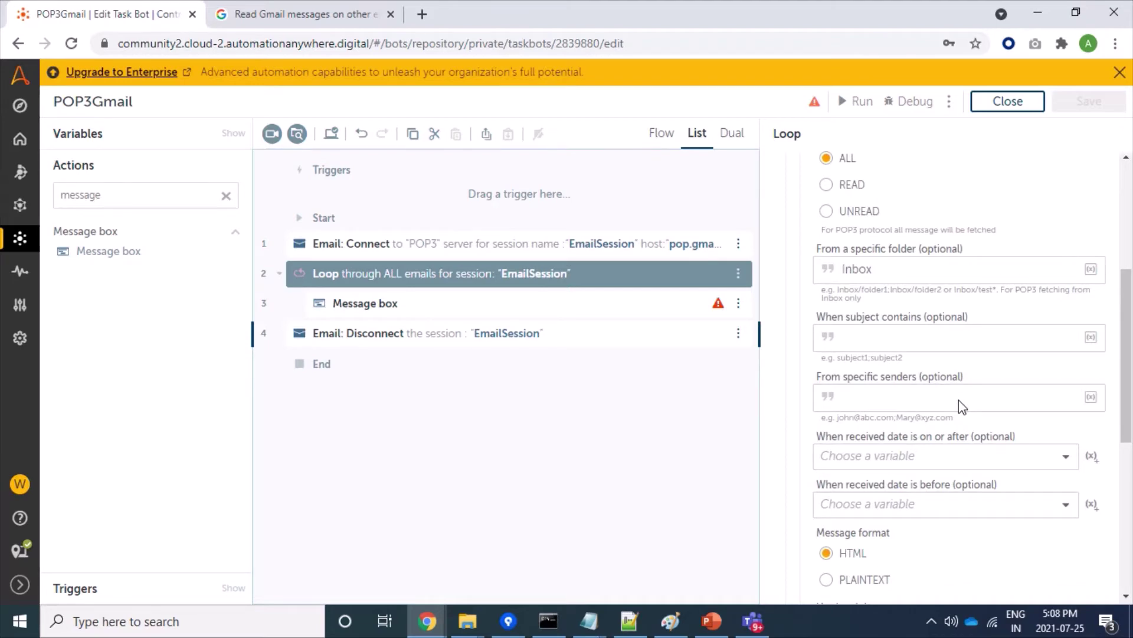
pyautogui.scroll(-6, 970, 410)
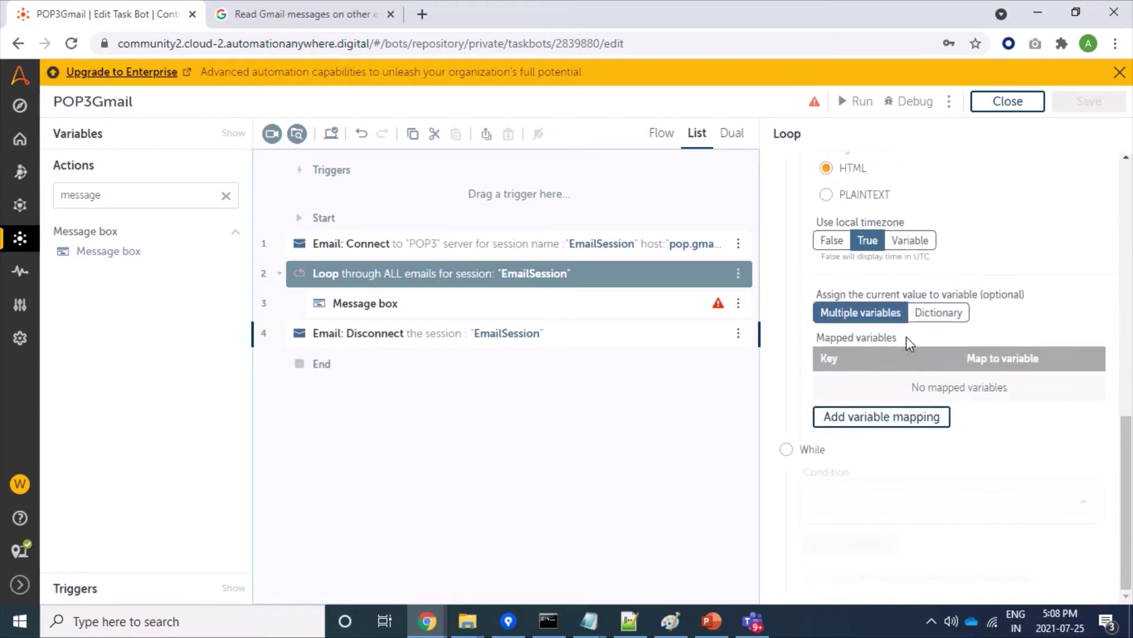
pyautogui.click(939, 312)
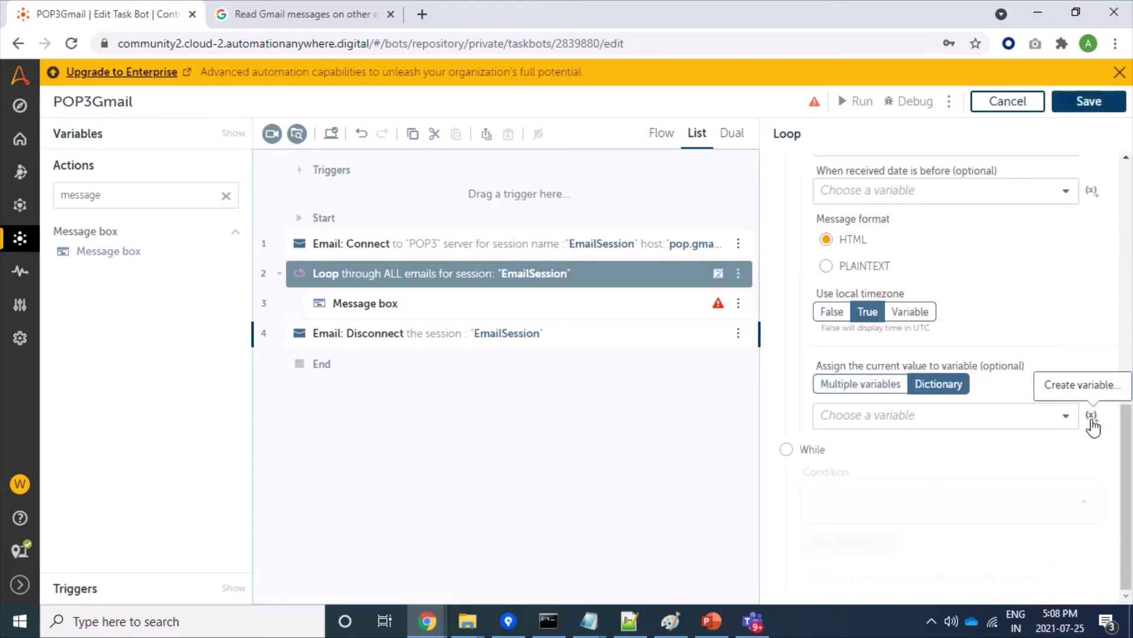
pyautogui.click(1092, 416)
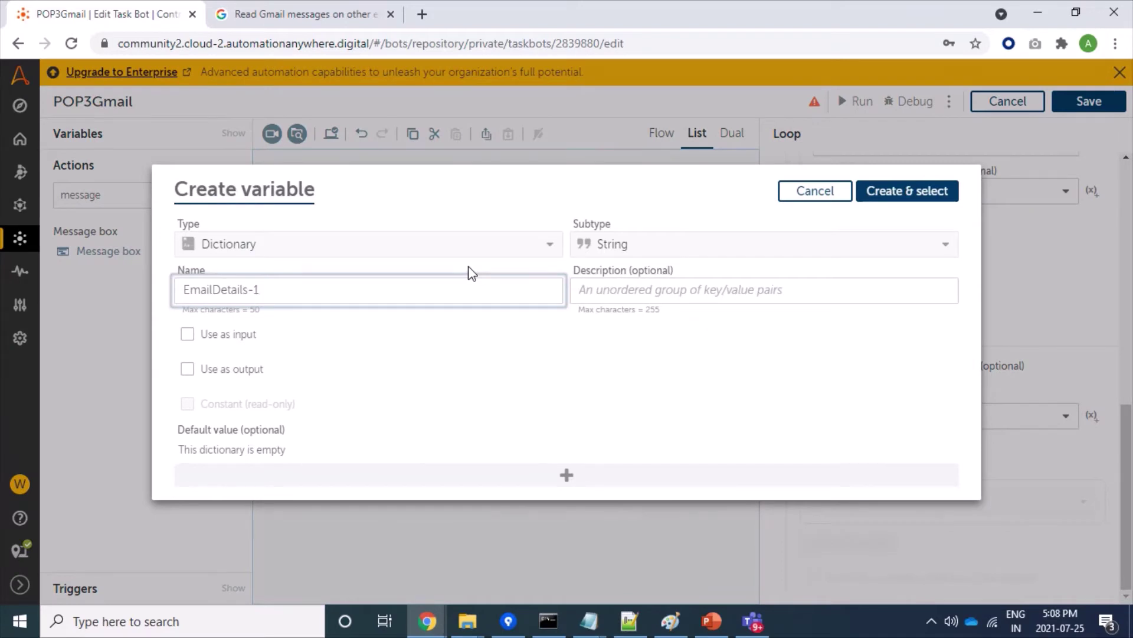
pyautogui.press('BackSpace')
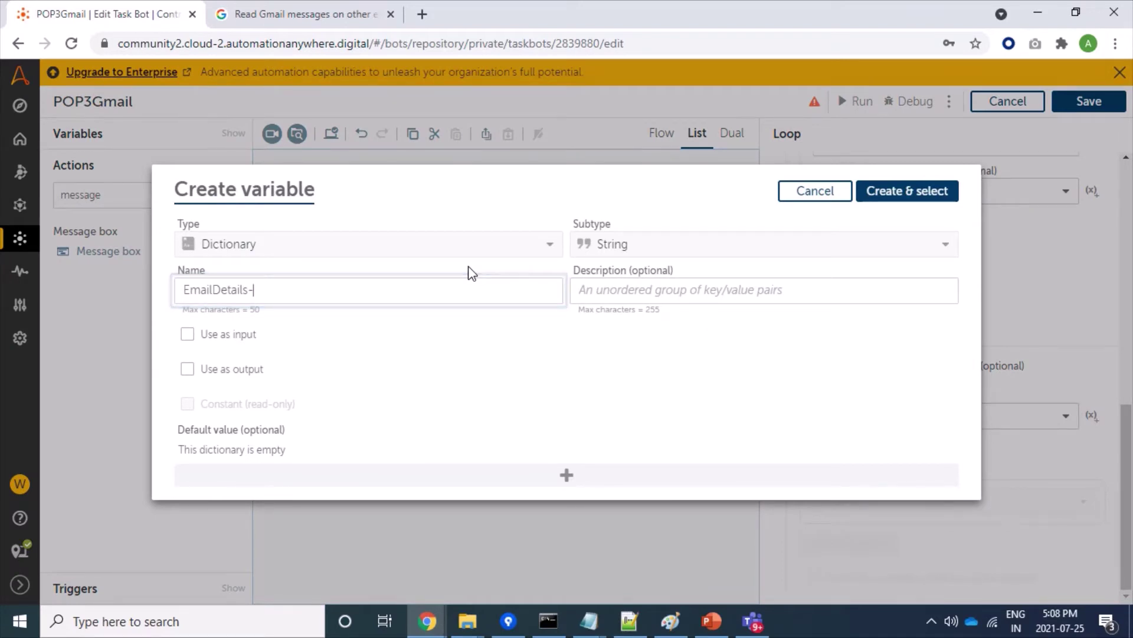
pyautogui.press('BackSpace')
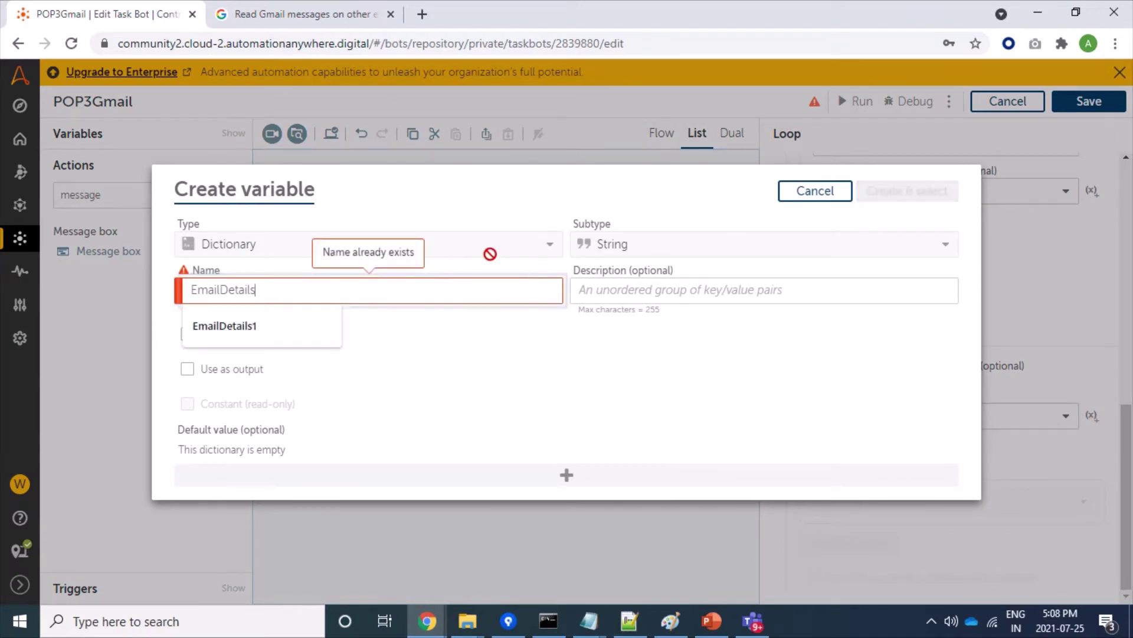
pyautogui.click(259, 325)
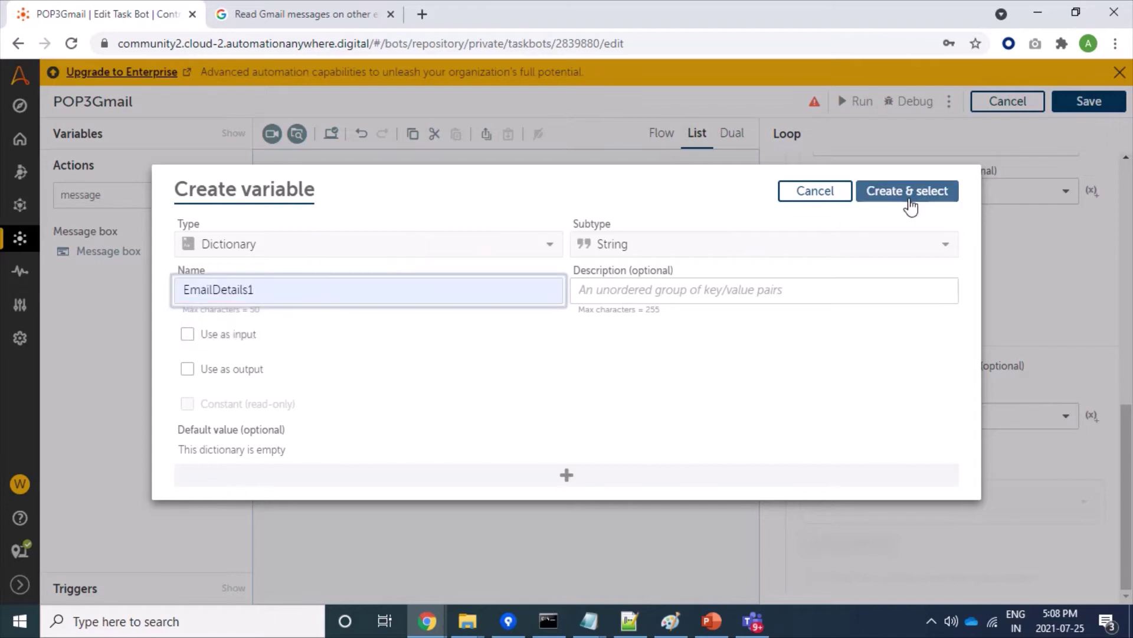
pyautogui.click(907, 190)
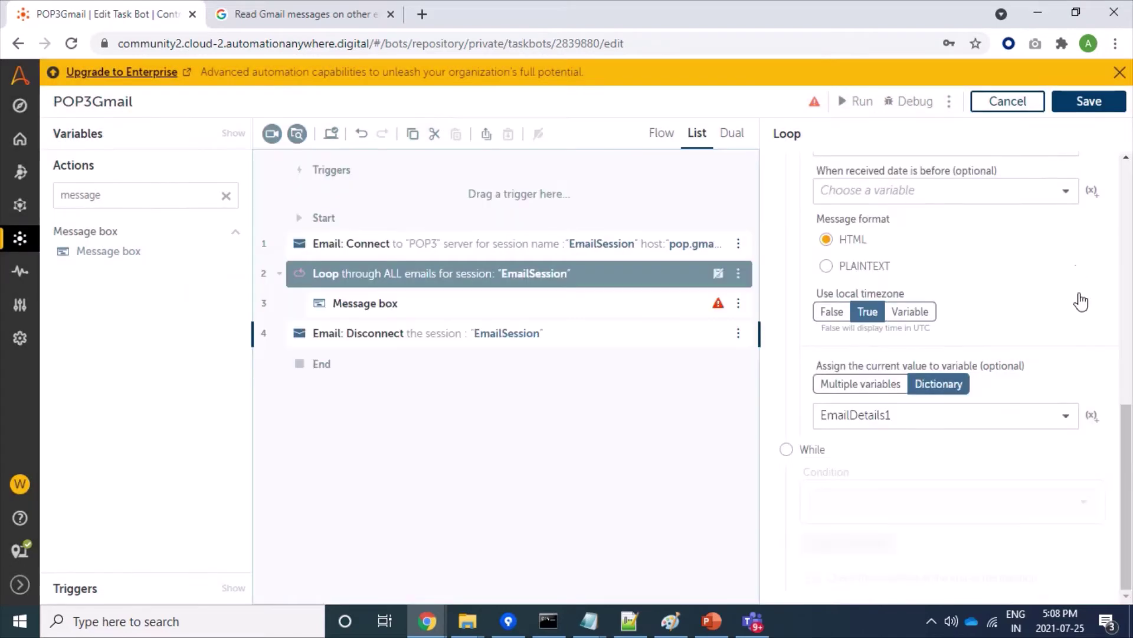
# - Set the message box inside the loop to display $EmailDetails1{emailSubject}$ and save the bot
pyautogui.click(635, 306)
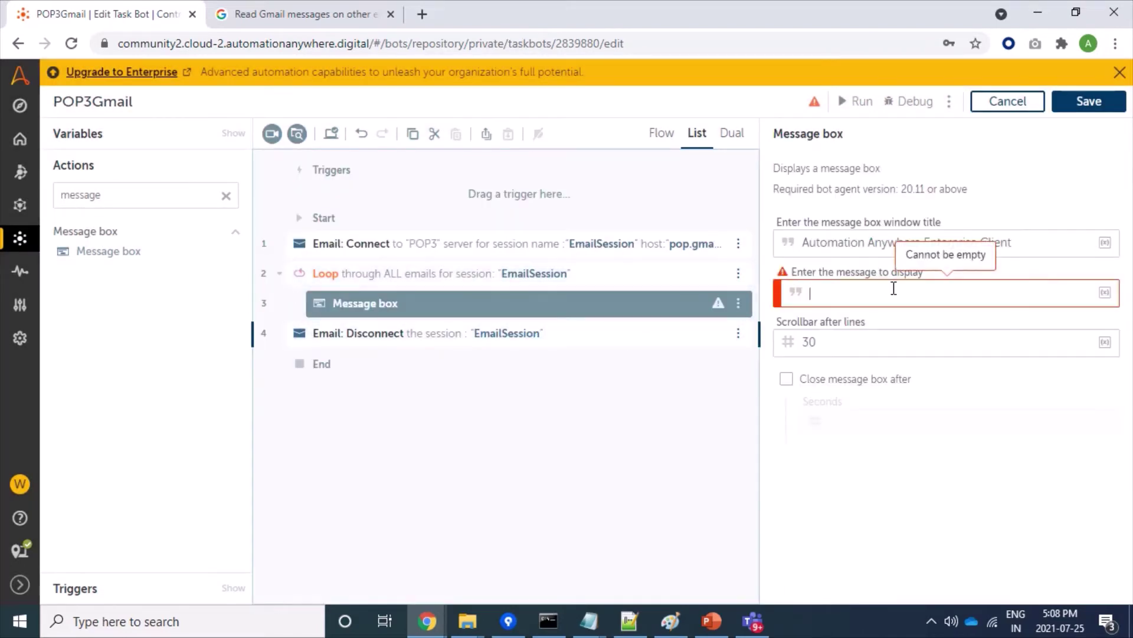
pyautogui.write('$email')
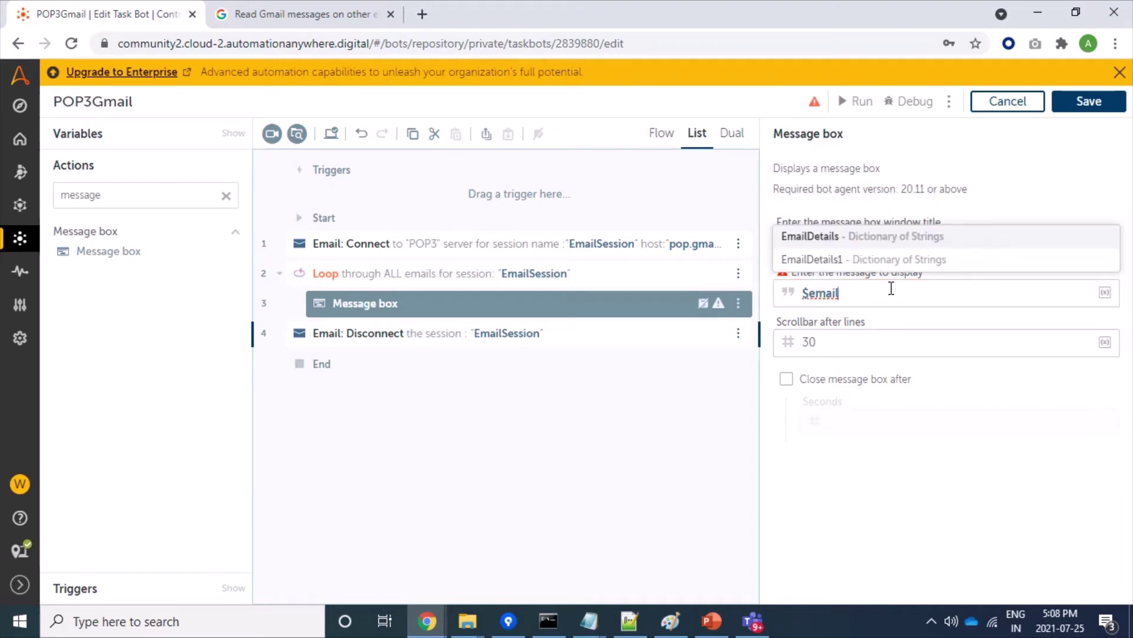
pyautogui.click(842, 260)
pyautogui.write('{email}')
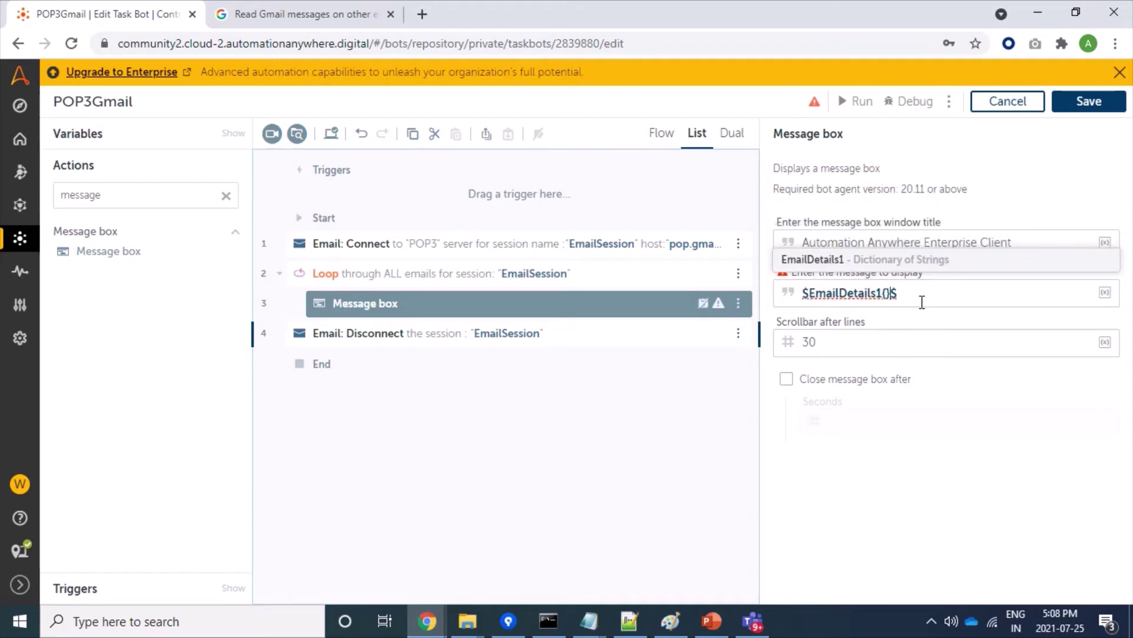
pyautogui.write('Subject')
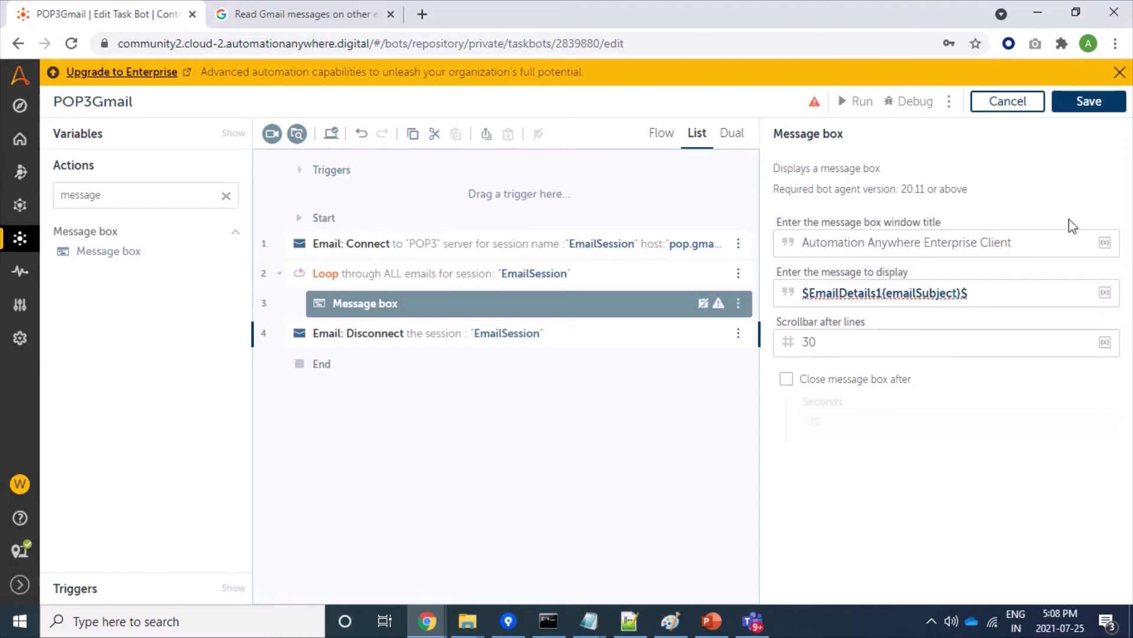
pyautogui.click(1093, 105)
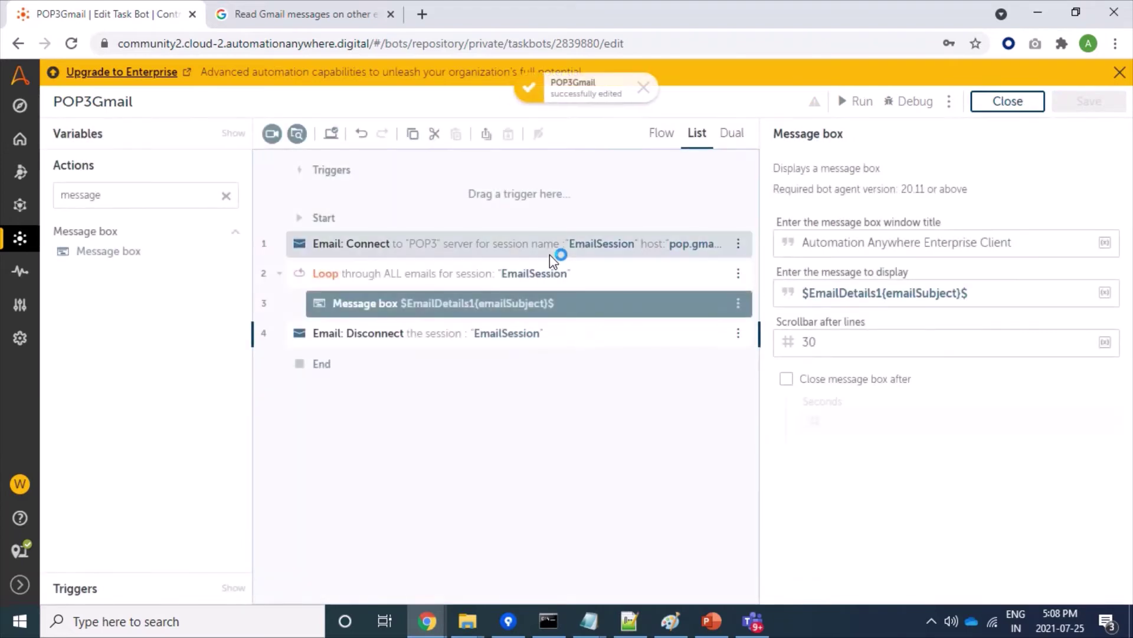
# - Close the Gmail Help page and open the Forwarding and POP/IMAP settings in the Gmail account
pyautogui.click(375, 18)
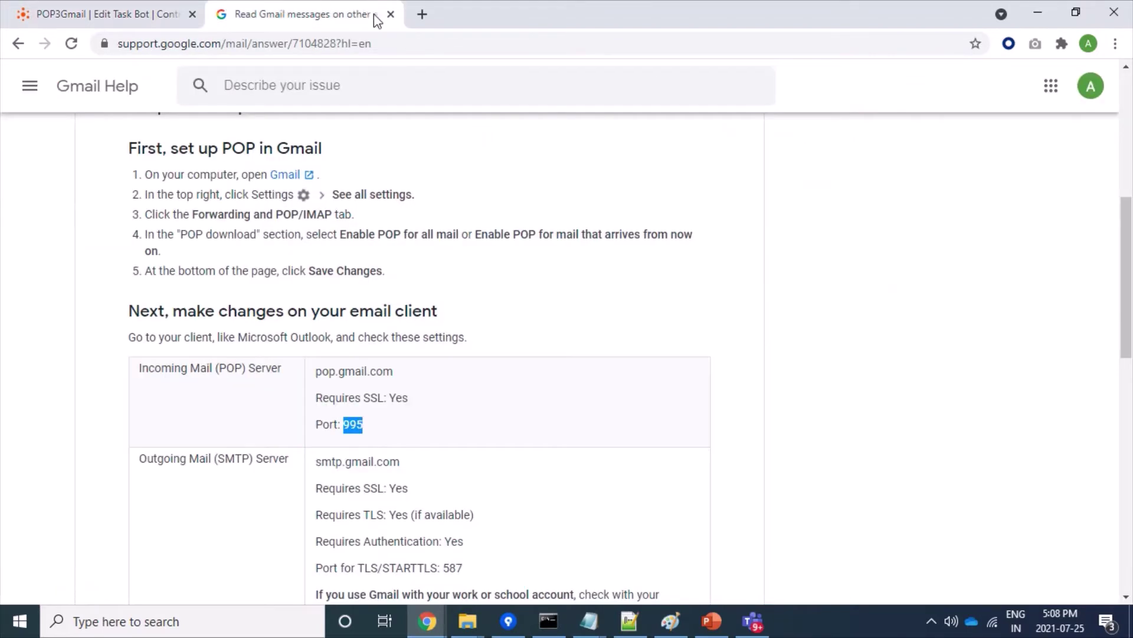
pyautogui.click(389, 15)
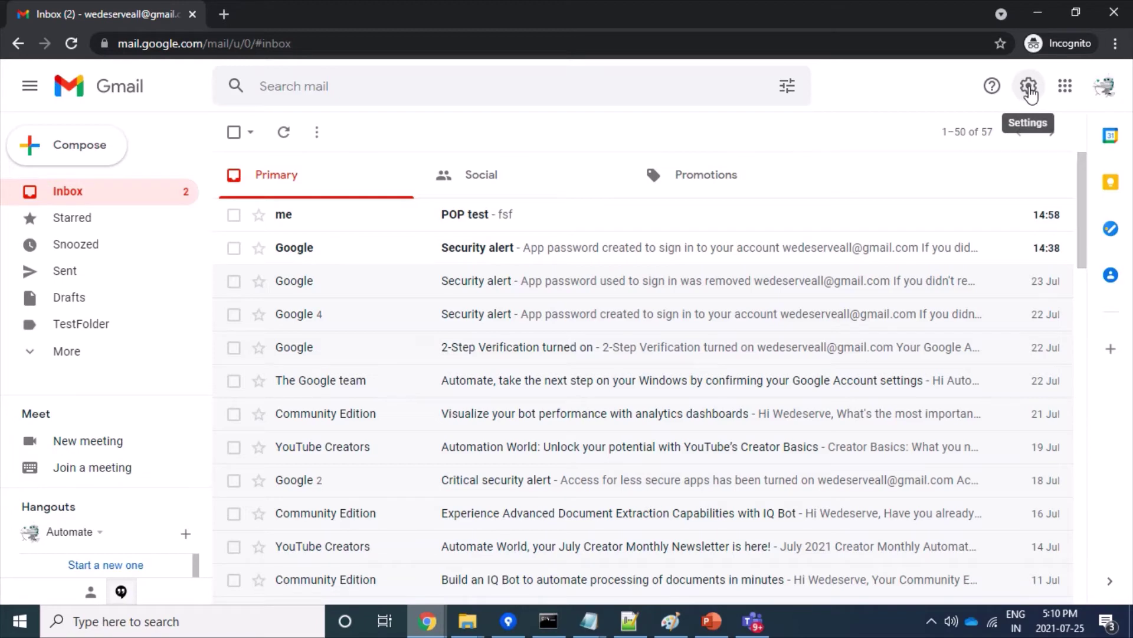
pyautogui.click(1029, 88)
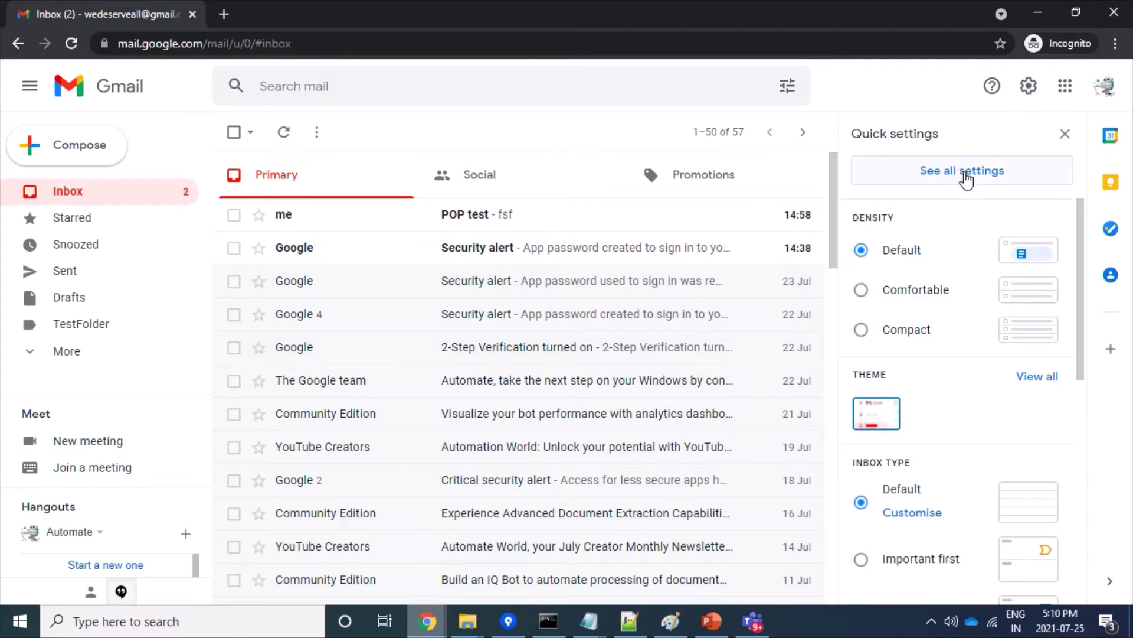
pyautogui.click(968, 178)
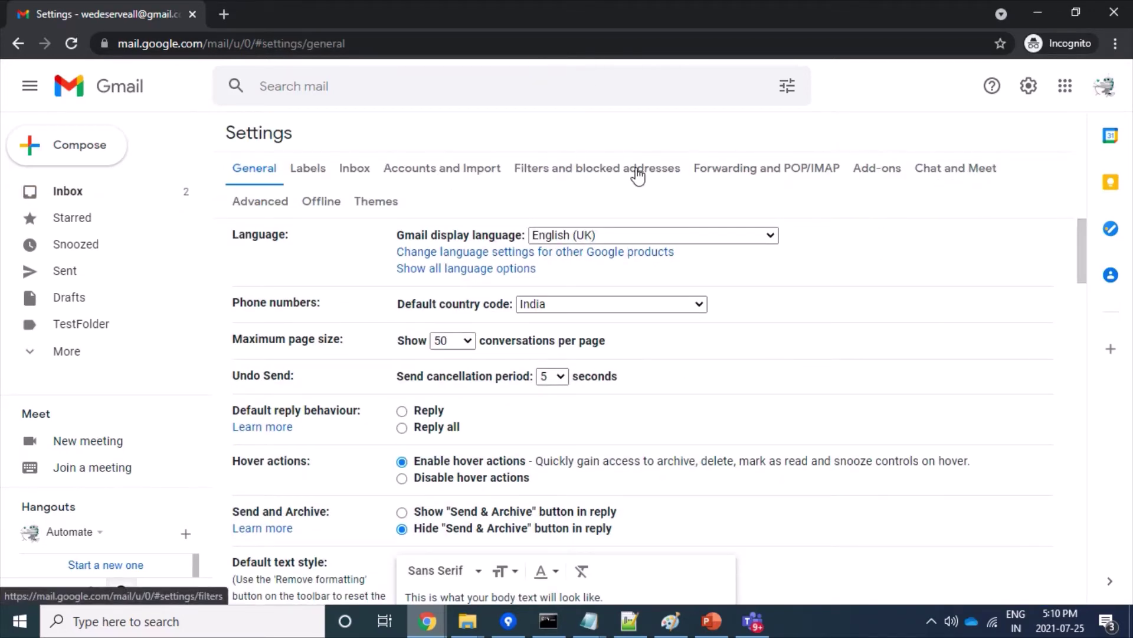
pyautogui.click(787, 174)
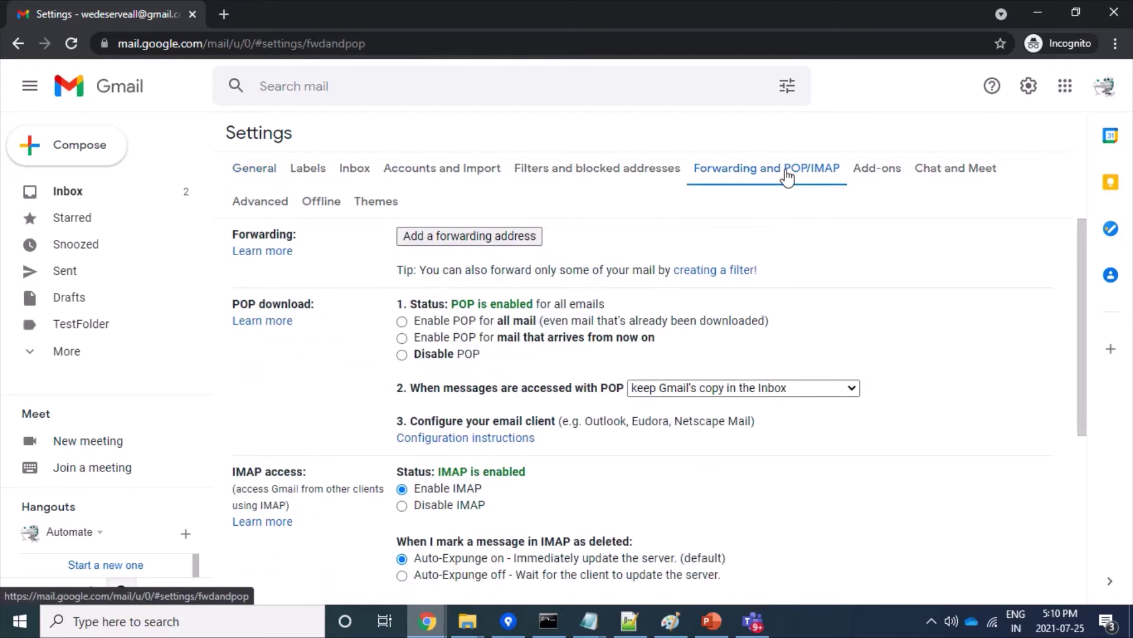
# - Enable POP for mail that arrives from now on and save the Gmail settings
pyautogui.scroll(-1, 582, 322)
pyautogui.scroll(1, 582, 322)
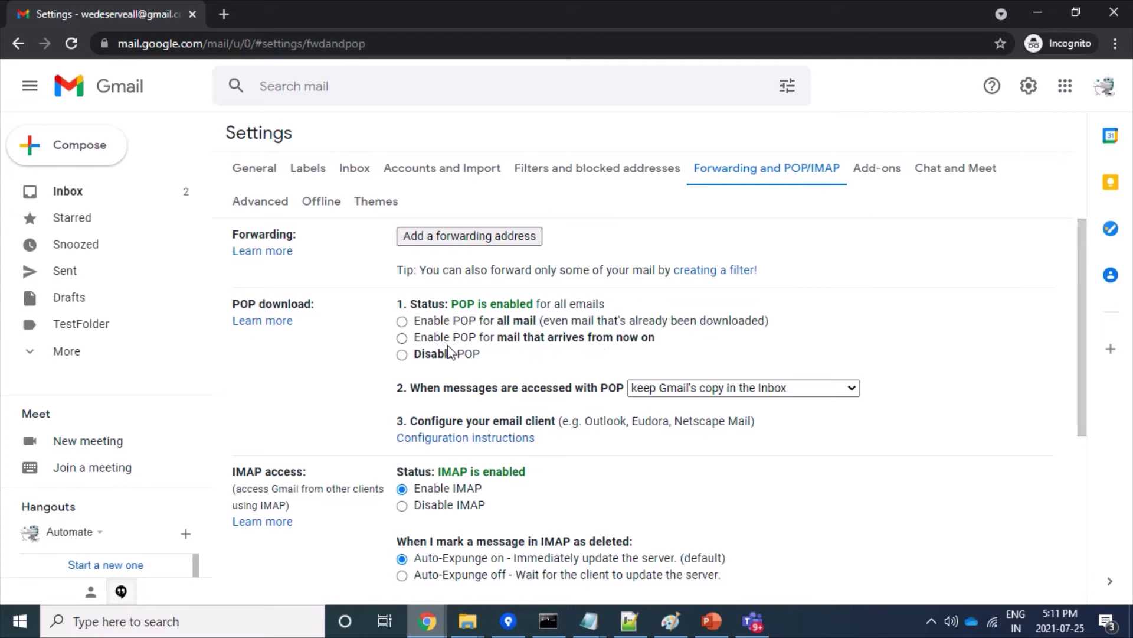
pyautogui.click(402, 338)
pyautogui.scroll(-5, 491, 504)
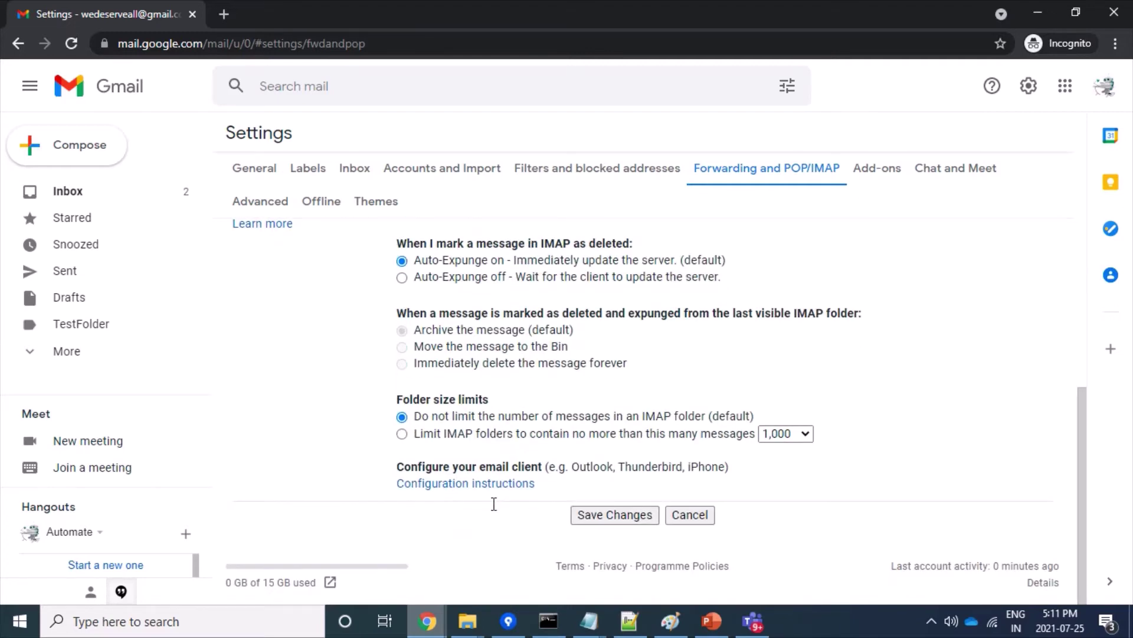
pyautogui.click(595, 515)
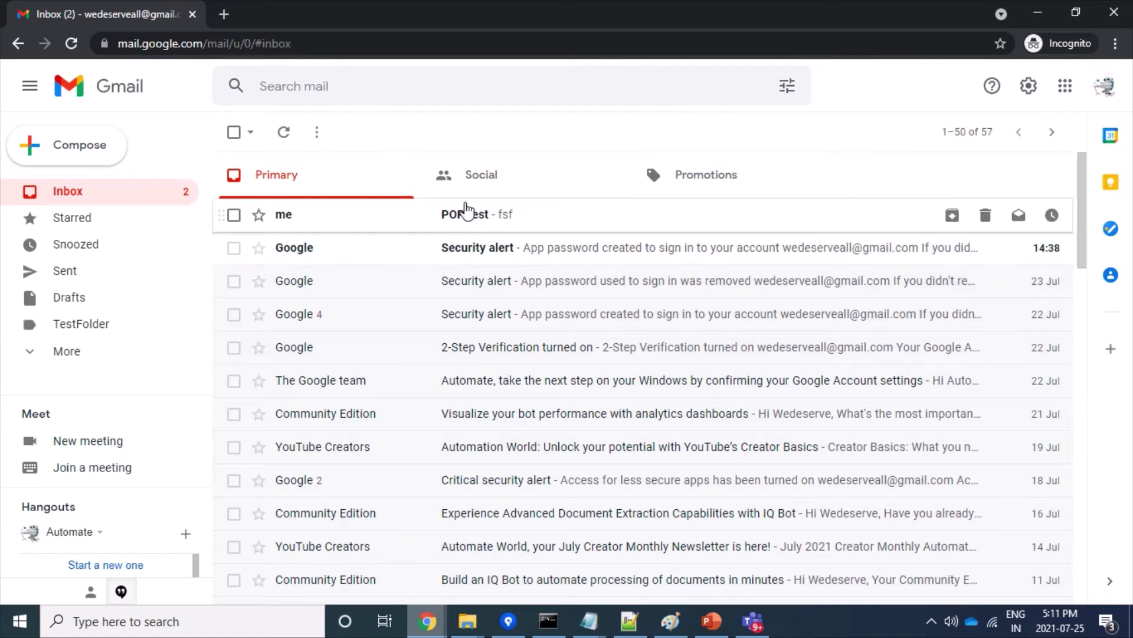
# - Compose and send an email to the account's own Gmail address with subject "POP3 new Mail" and body "Testing1"
pyautogui.click(86, 149)
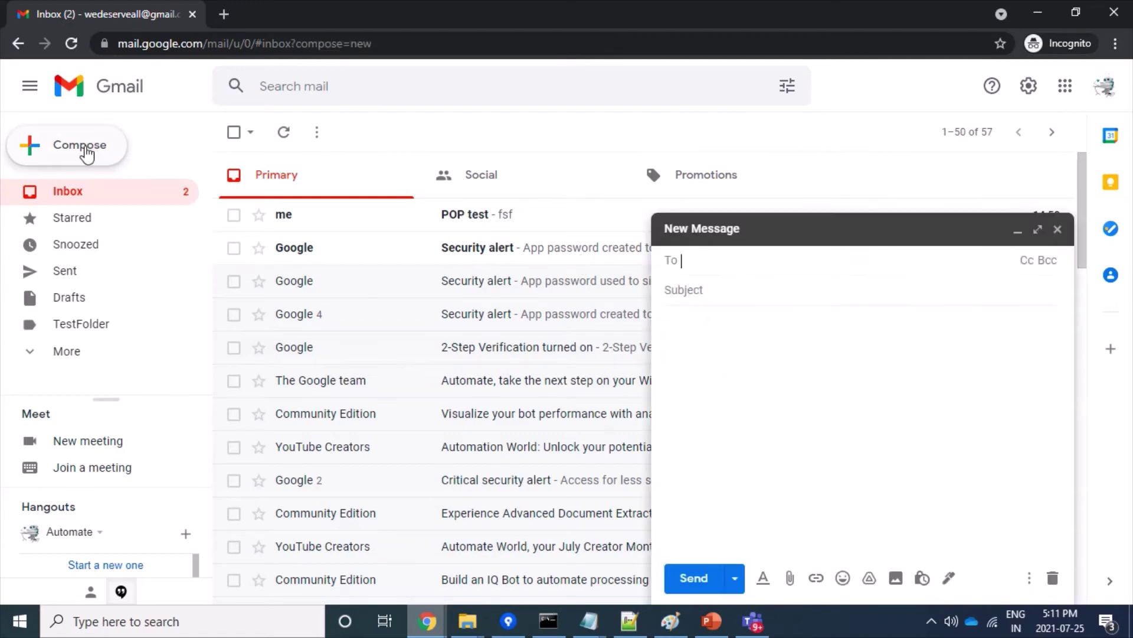
pyautogui.write('wedes')
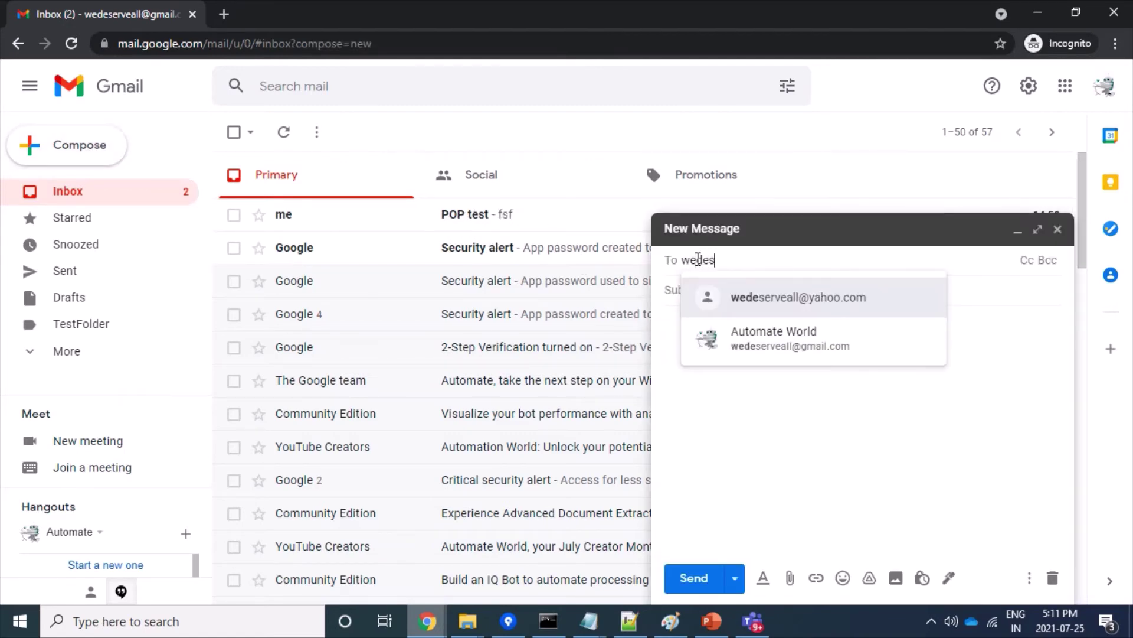
pyautogui.write('er')
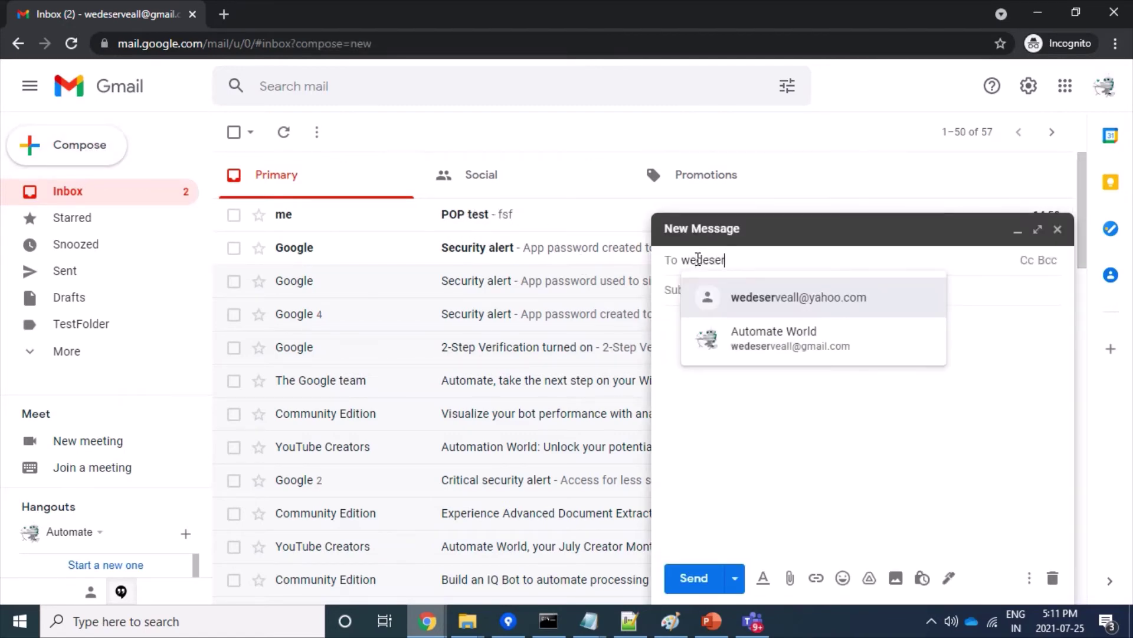
pyautogui.click(817, 334)
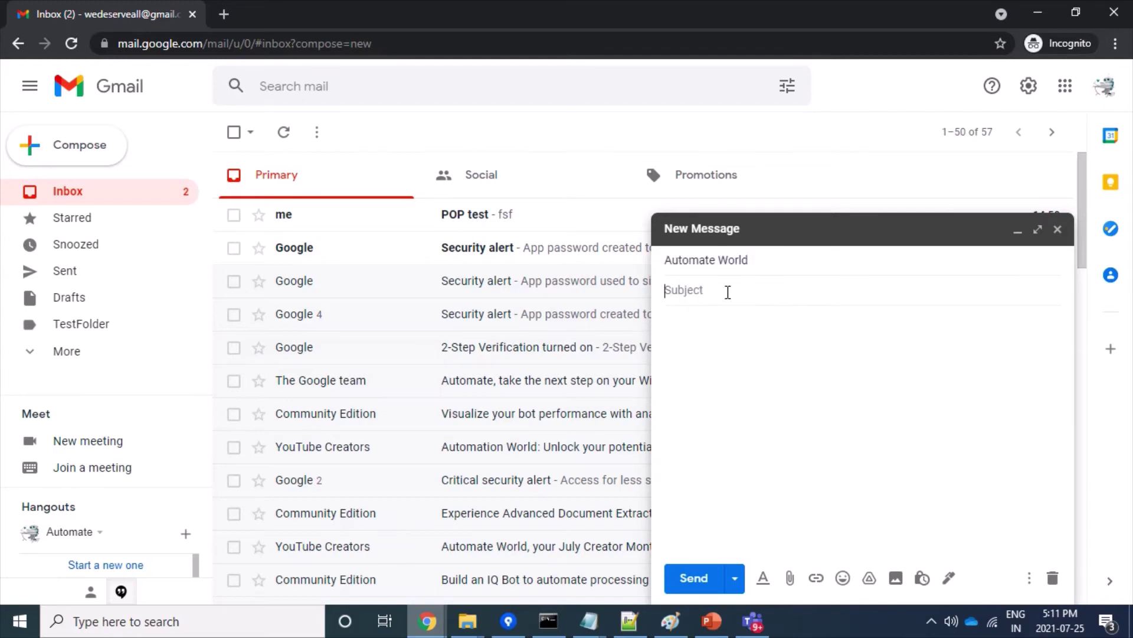
pyautogui.write('POP3')
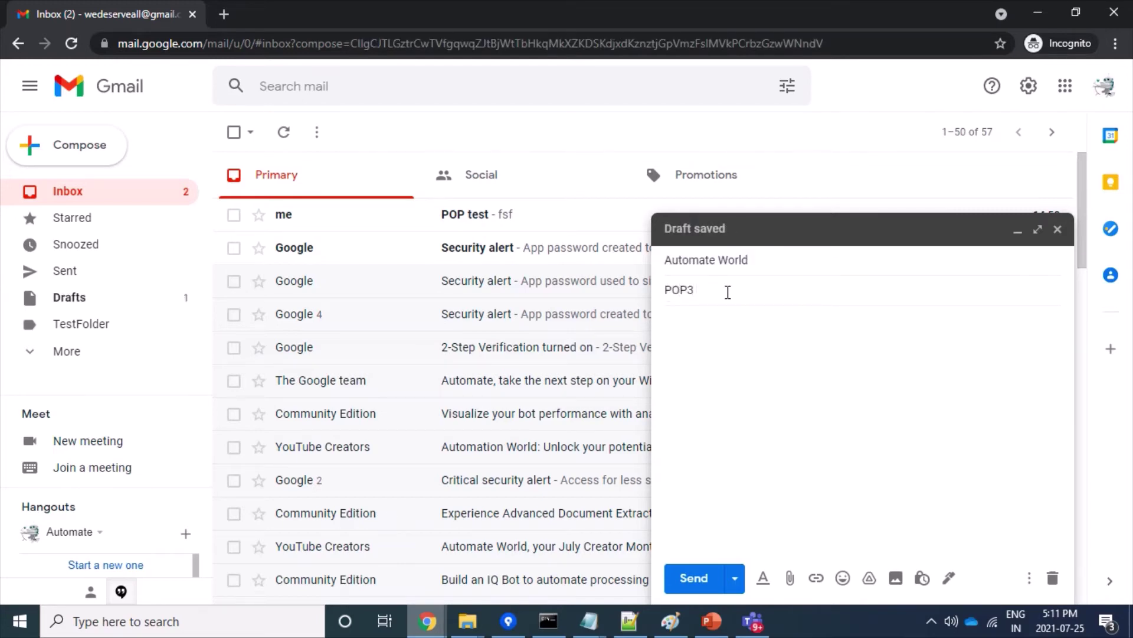
pyautogui.write(' new Mail')
pyautogui.press('Tab')
pyautogui.click(700, 581)
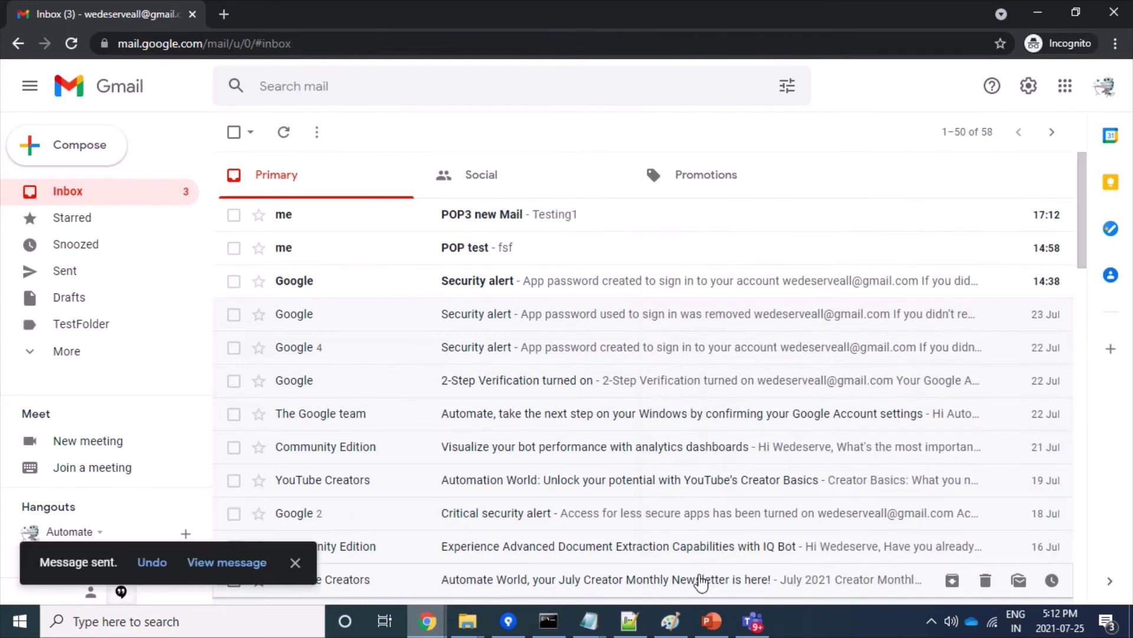
# - Switch to the POP3Gmail task bot in Automation Anywhere, review its email connection settings and run the bot
pyautogui.moveTo(436, 624)
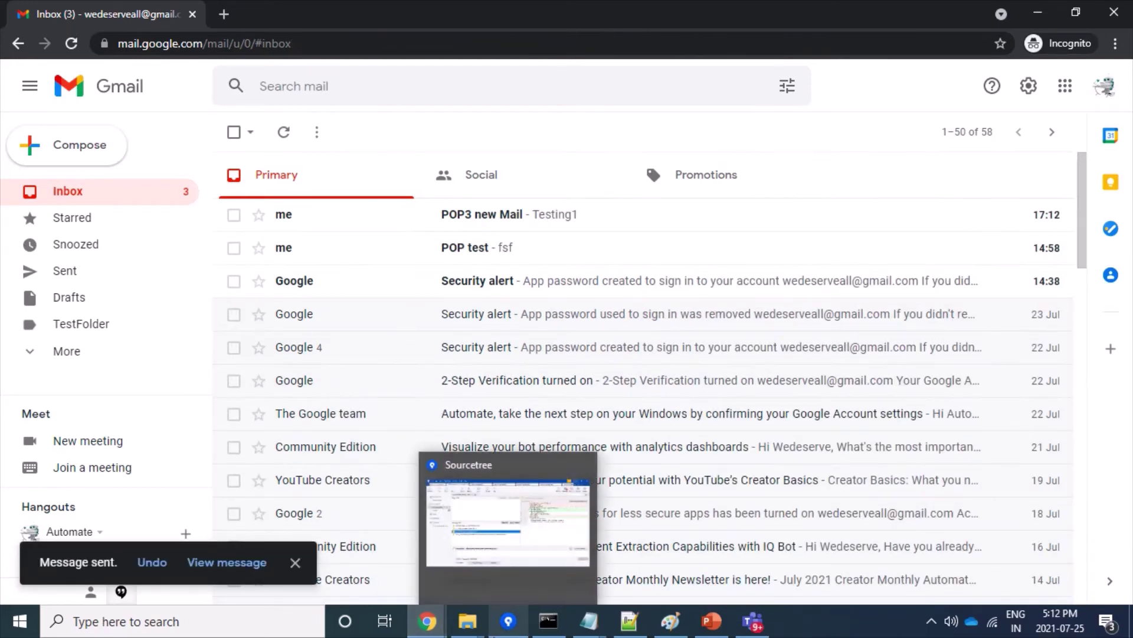
pyautogui.click(370, 550)
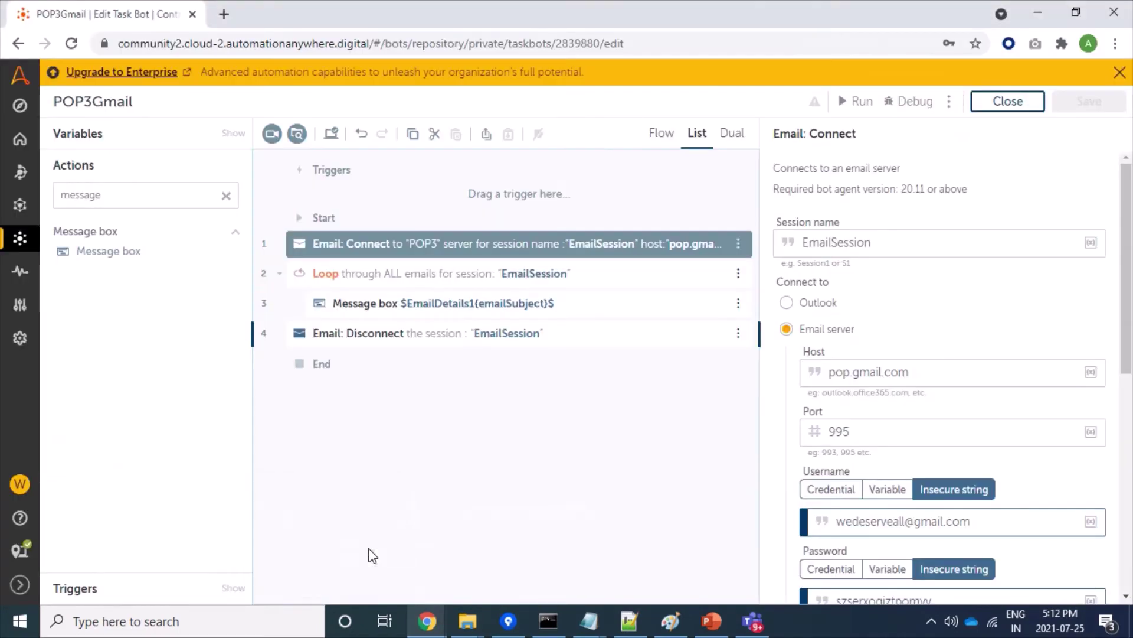
pyautogui.scroll(-3, 912, 463)
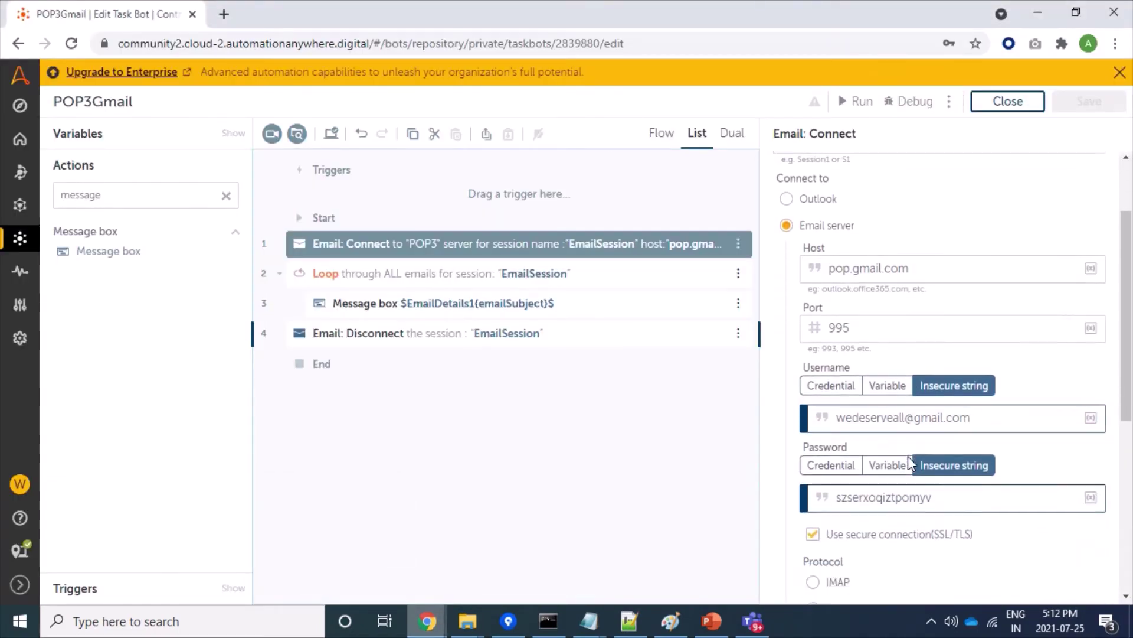
pyautogui.scroll(3, 909, 463)
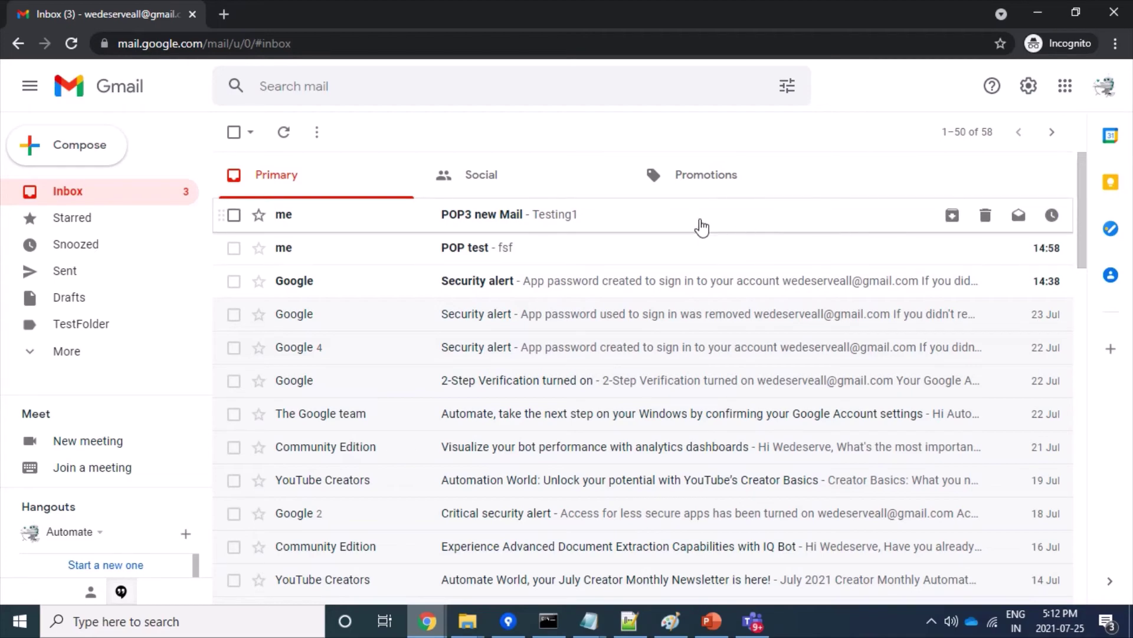
pyautogui.hotkey('alt', 'Tab')
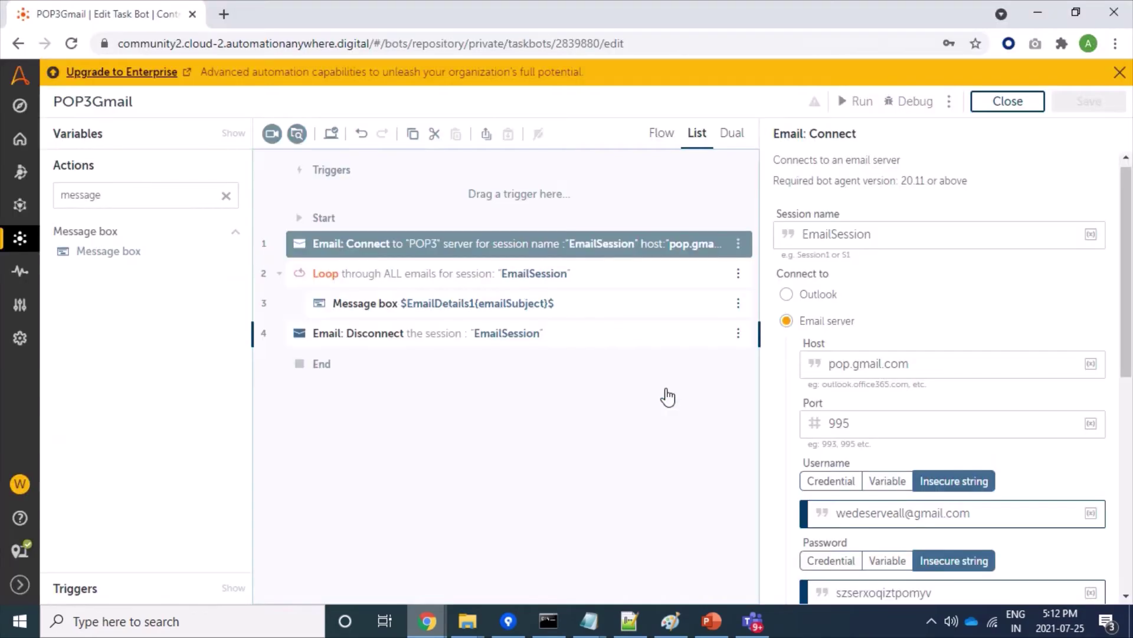
pyautogui.click(848, 104)
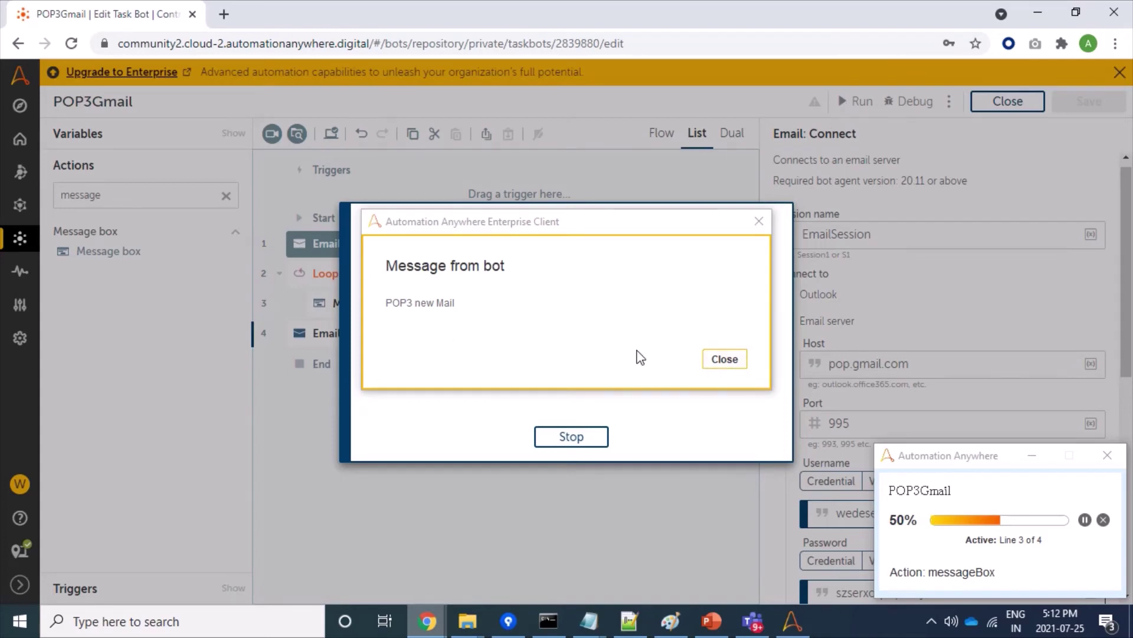
# - Compare the bot's message with the Gmail inbox, and close the message box and the run result dialog
pyautogui.hotkey('alt', 'Tab')
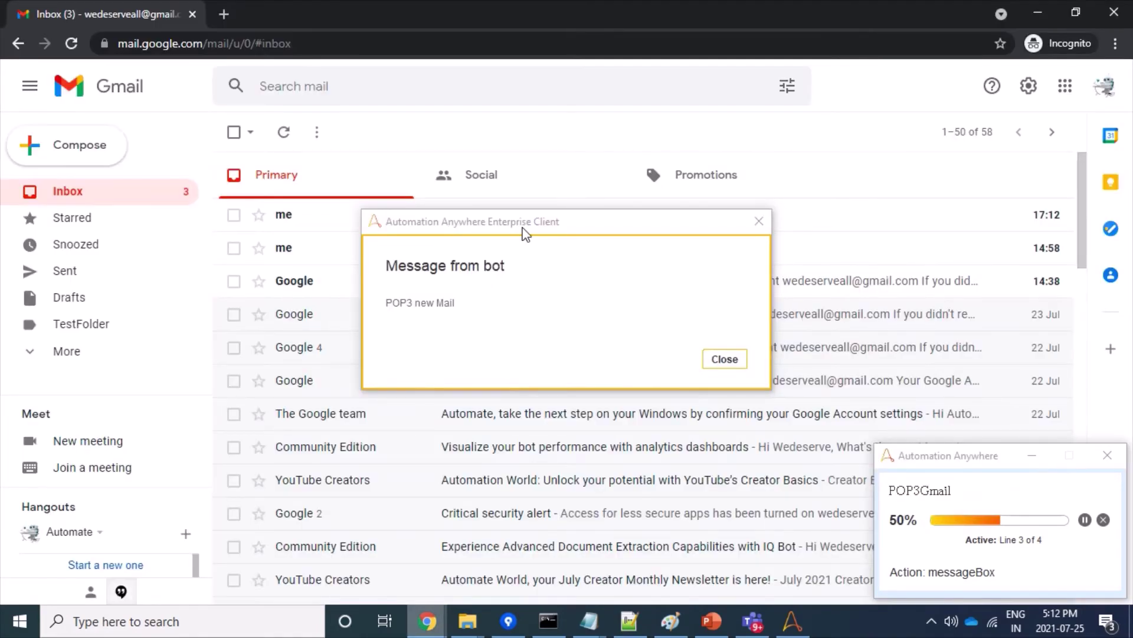
pyautogui.moveTo(517, 230); pyautogui.dragTo(586, 316)
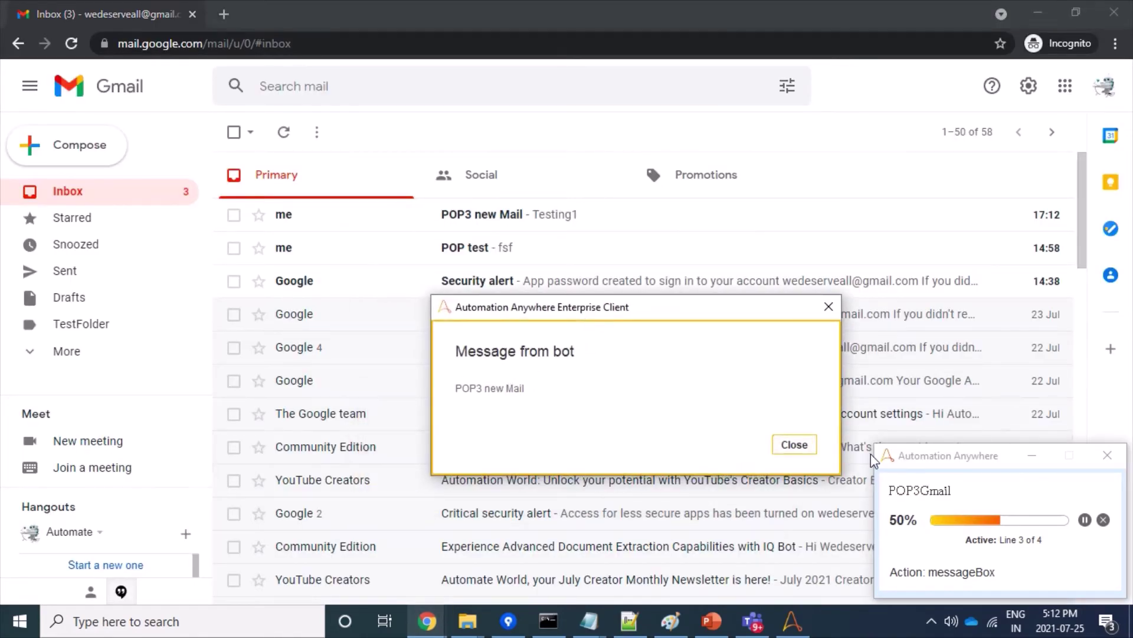
pyautogui.click(789, 449)
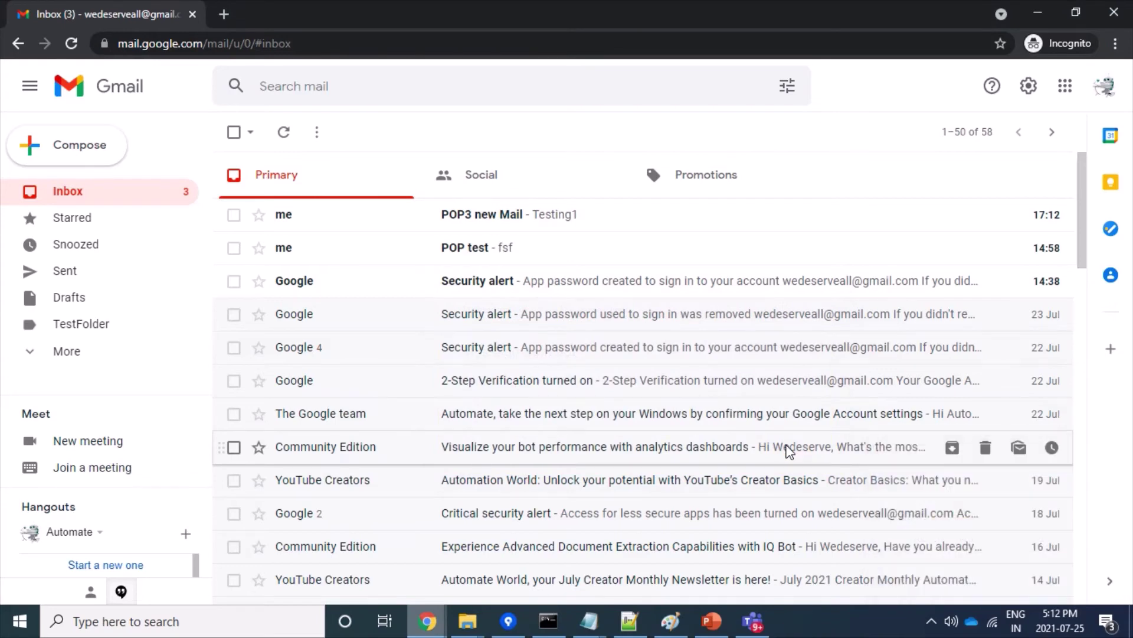
pyautogui.hotkey('alt', 'Tab')
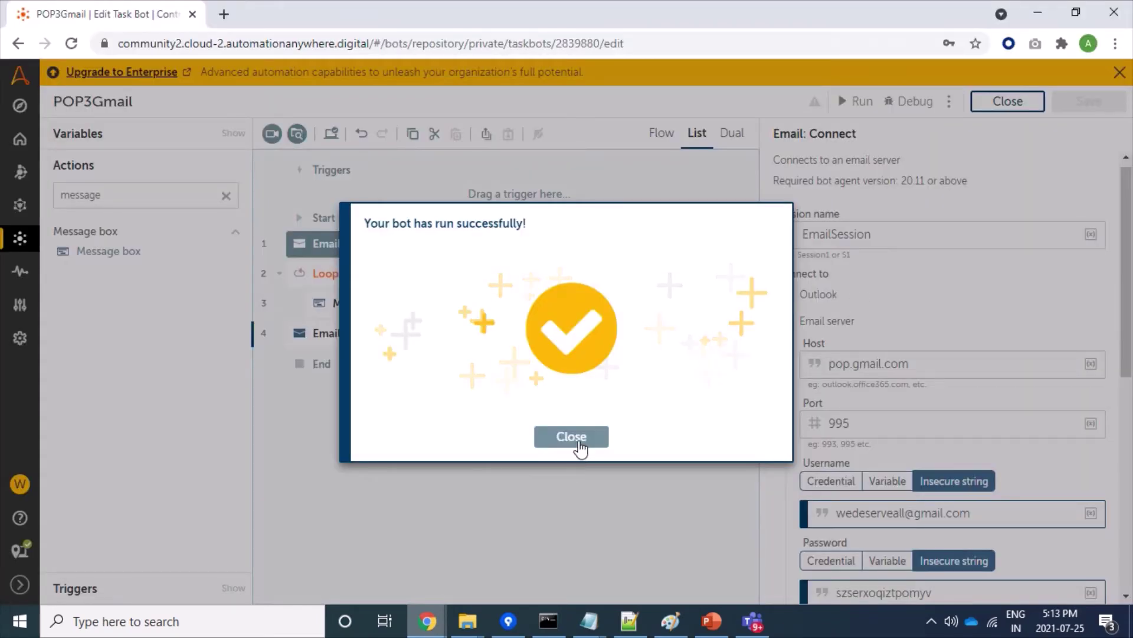
pyautogui.click(572, 438)
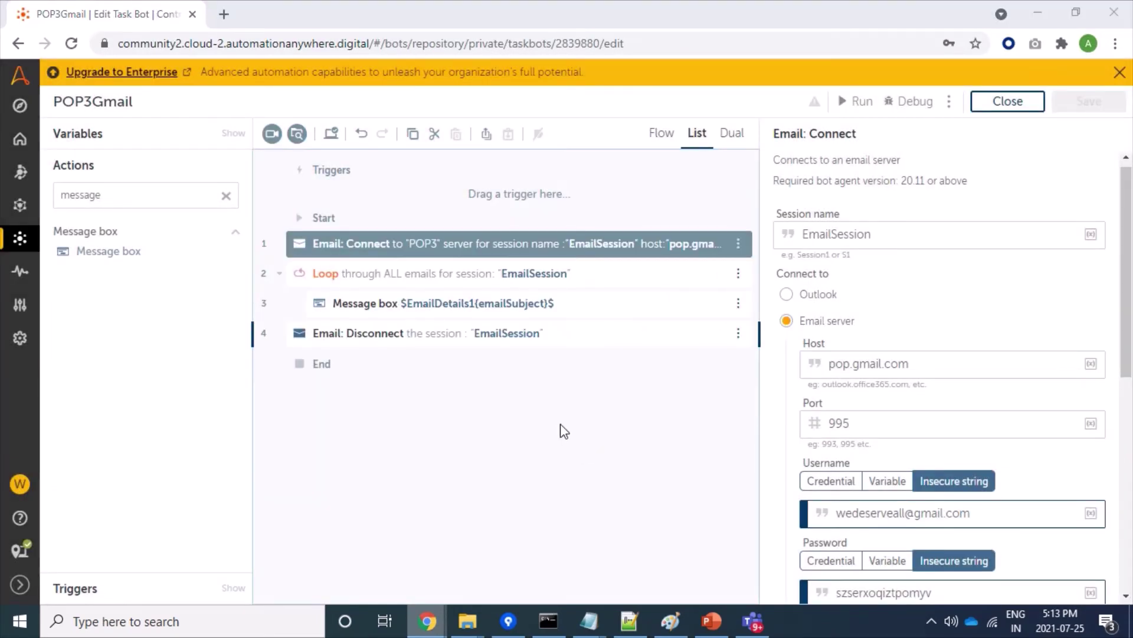
# - Switch to Gmail, disable POP in the Forwarding and POP/IMAP settings and save the changes
pyautogui.hotkey('alt', 'Tab')
pyautogui.hotkey('alt', 'Tab')
pyautogui.hotkey('alt', 'Tab')
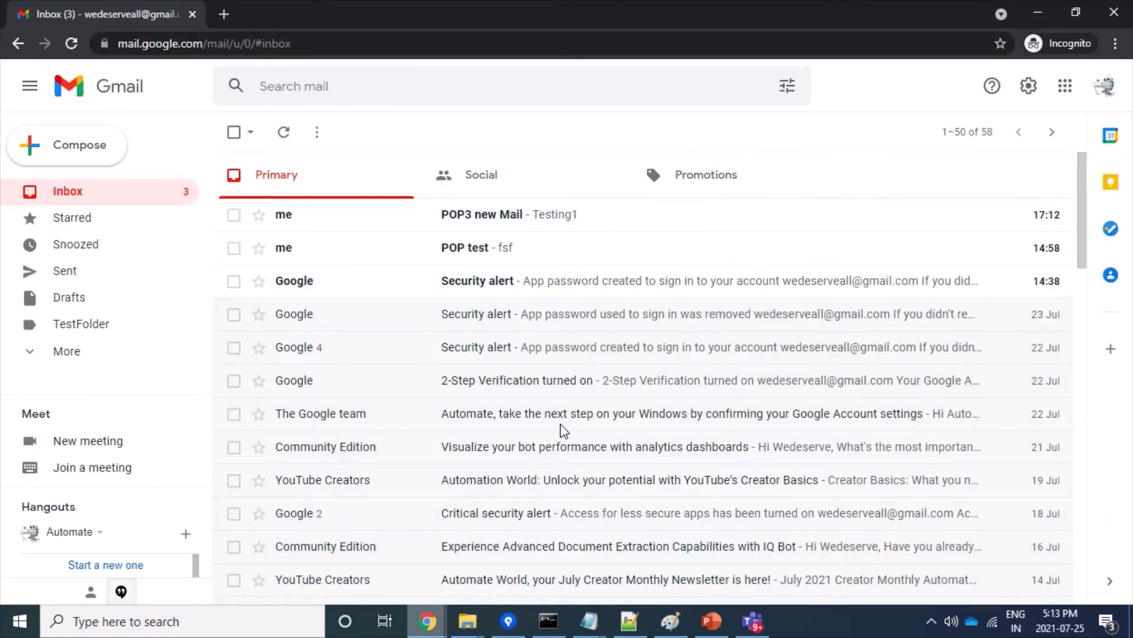
pyautogui.click(1027, 101)
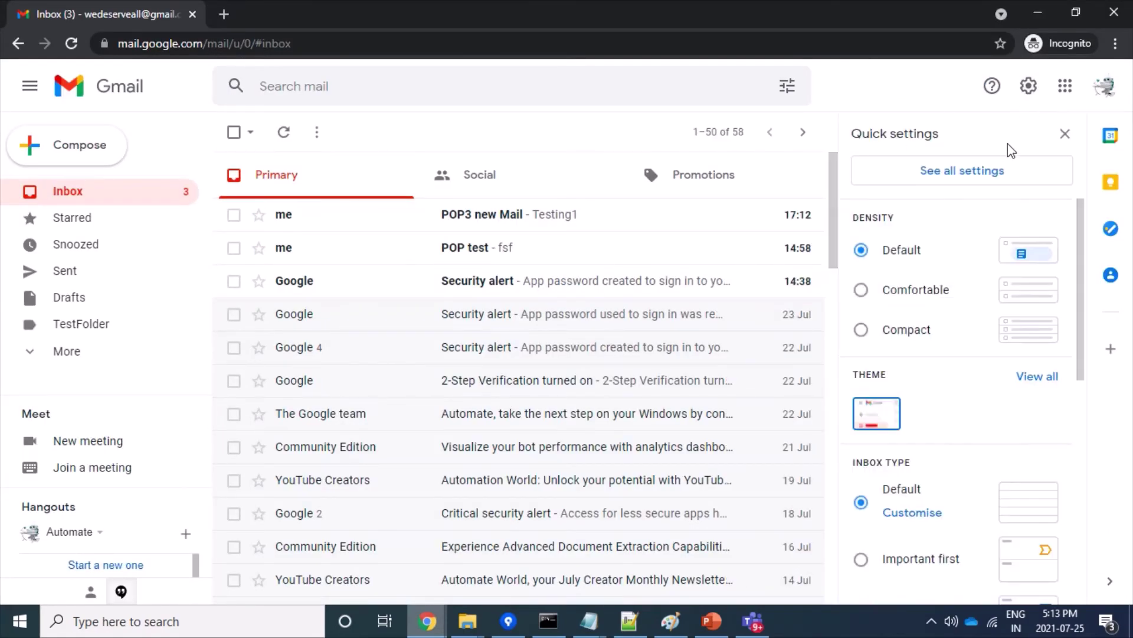
pyautogui.click(977, 177)
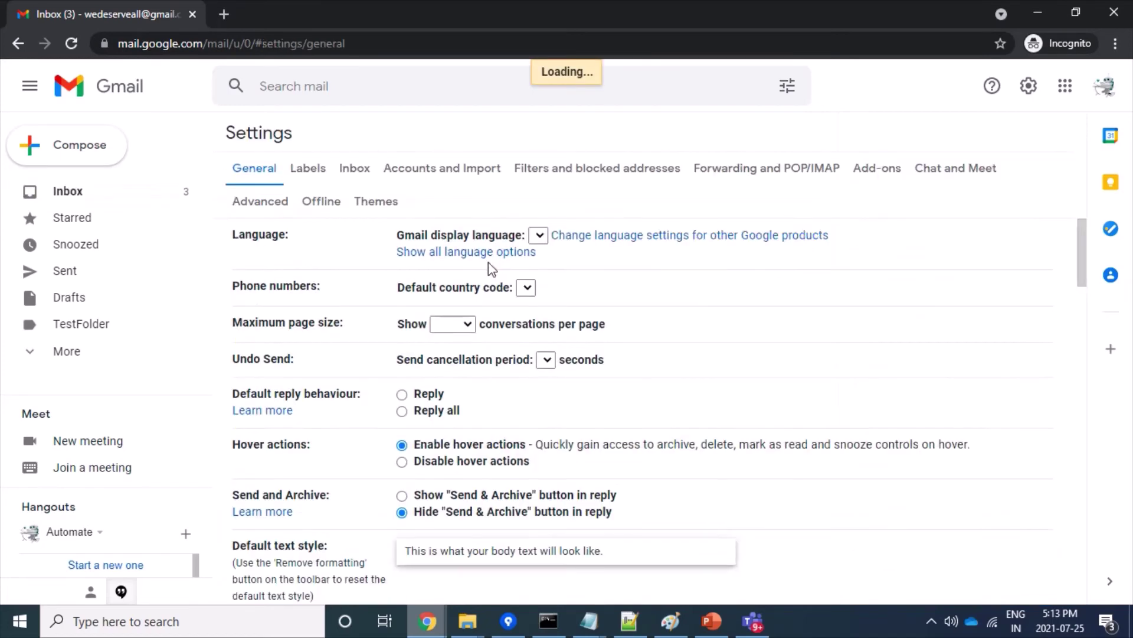
pyautogui.click(759, 170)
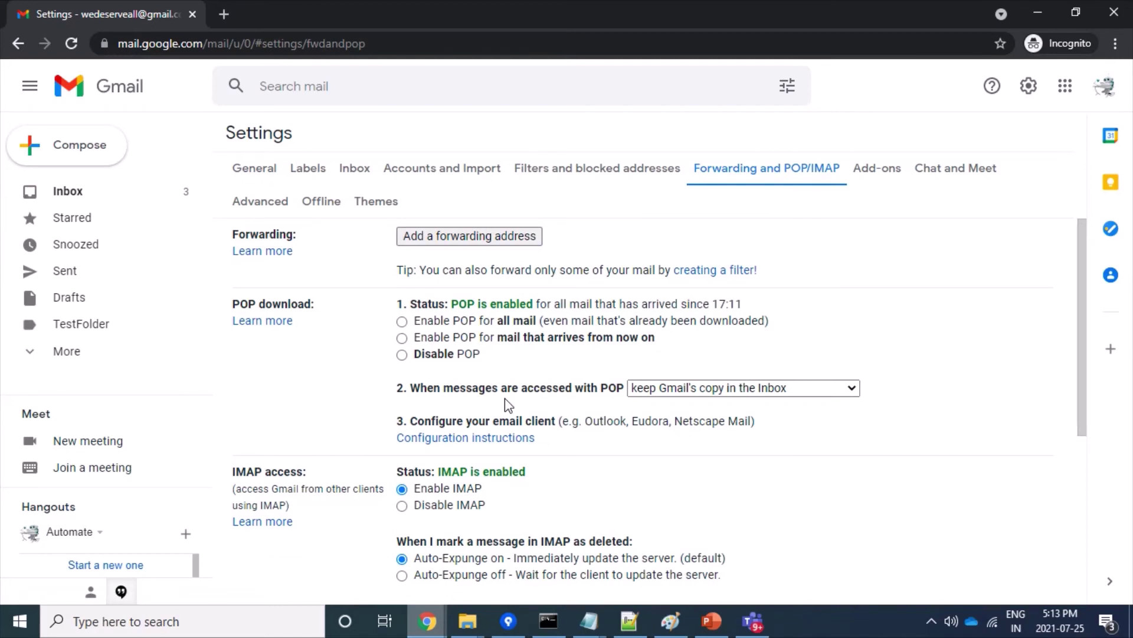
pyautogui.scroll(-1, 505, 398)
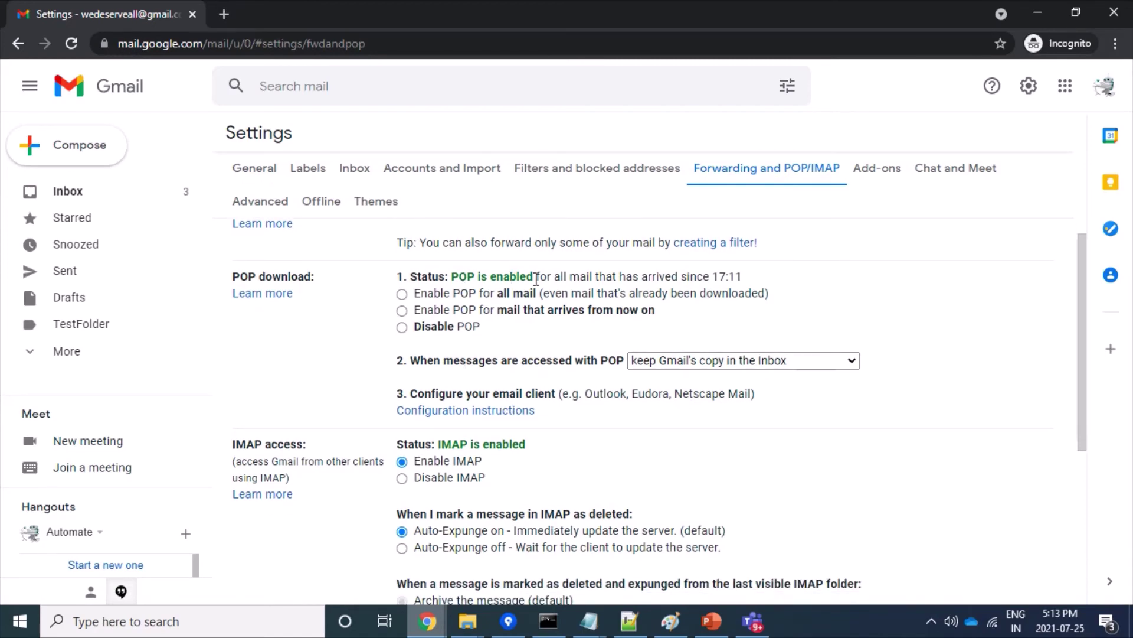
pyautogui.click(404, 327)
pyautogui.scroll(-5, 649, 466)
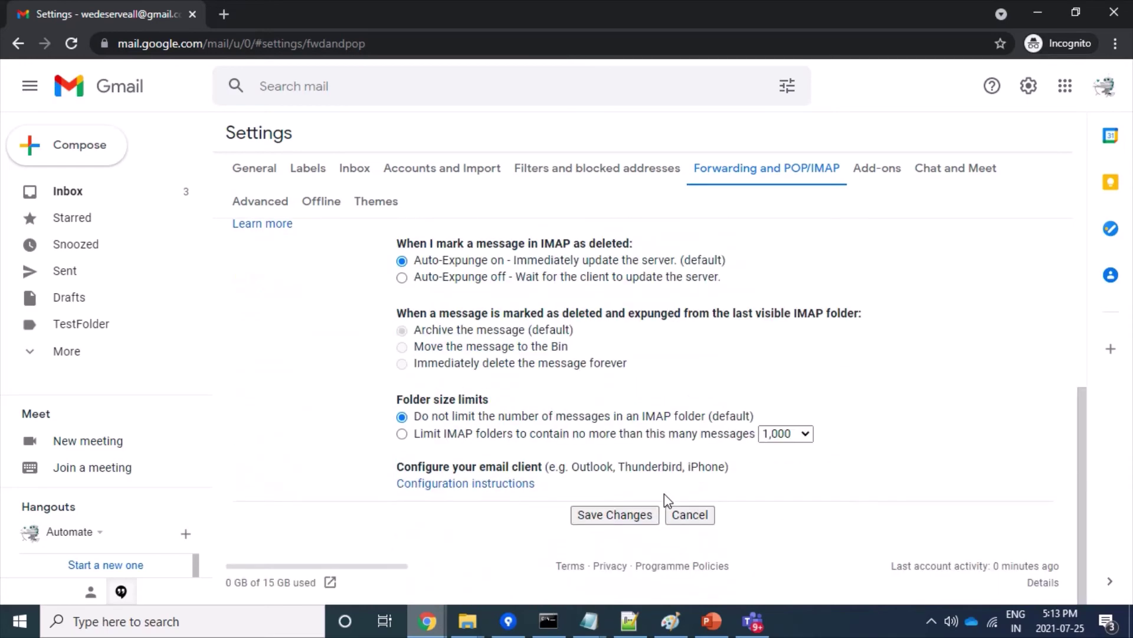
pyautogui.click(640, 514)
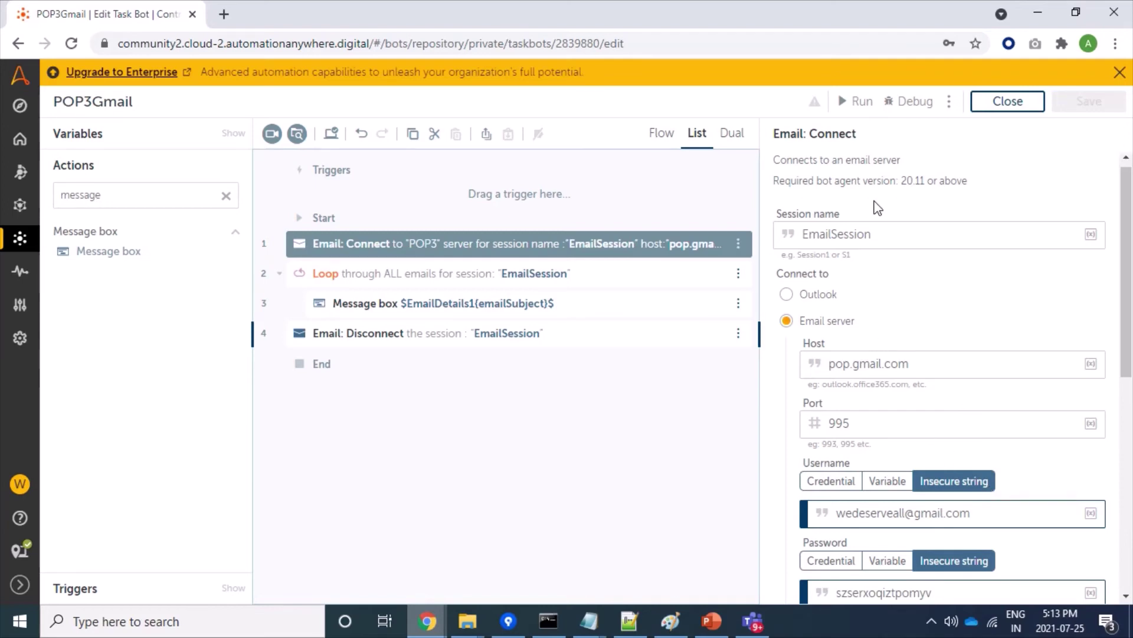
# - Run the POP3Gmail bot with POP disabled in Gmail and highlight the reason given in the run result
pyautogui.click(850, 110)
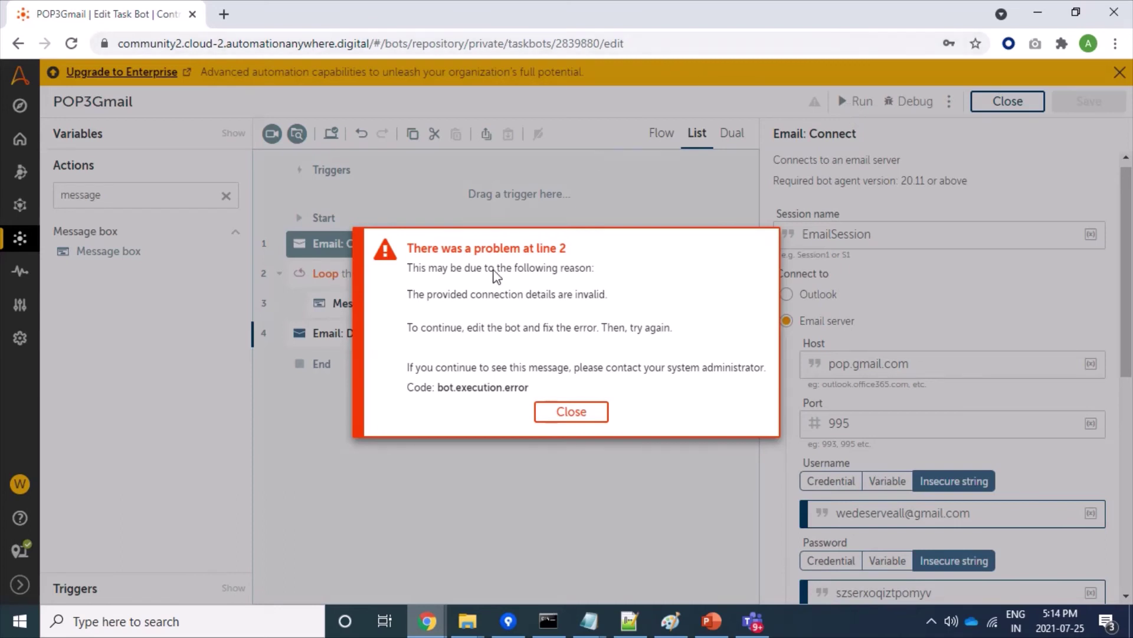
pyautogui.moveTo(410, 297); pyautogui.dragTo(614, 300)
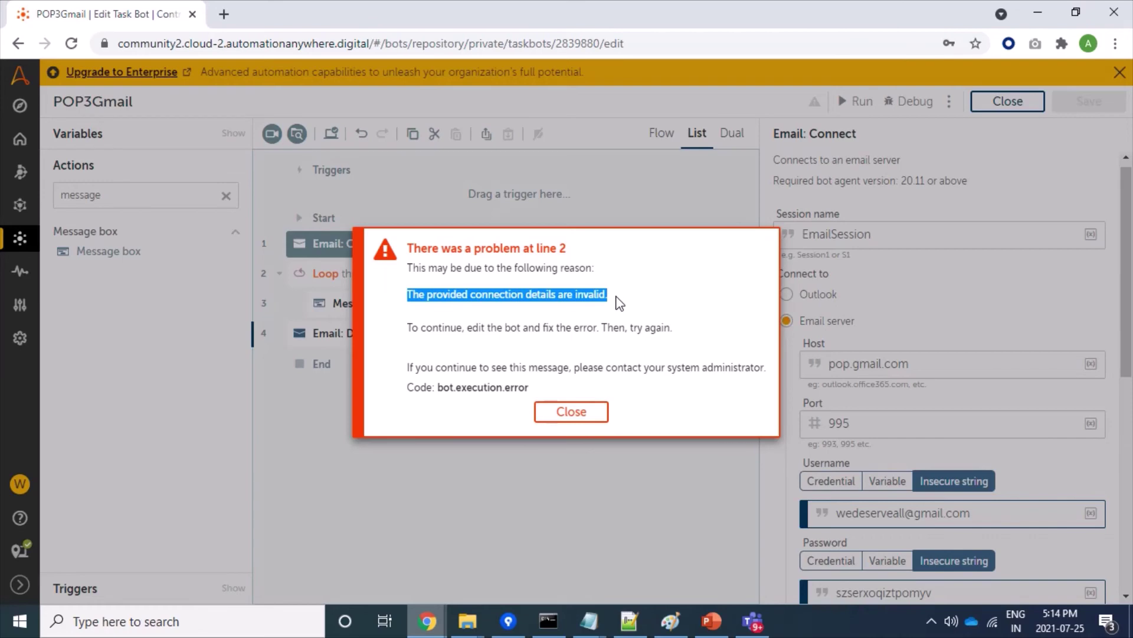
# - Return to Gmail, enable POP for all mail in the Forwarding and POP/IMAP settings and save the changes
pyautogui.hotkey('alt', 'Tab')
pyautogui.hotkey('alt', 'Tab')
pyautogui.hotkey('alt', 'Tab')
pyautogui.hotkey('alt', 'Tab')
pyautogui.hotkey('alt', 'Tab')
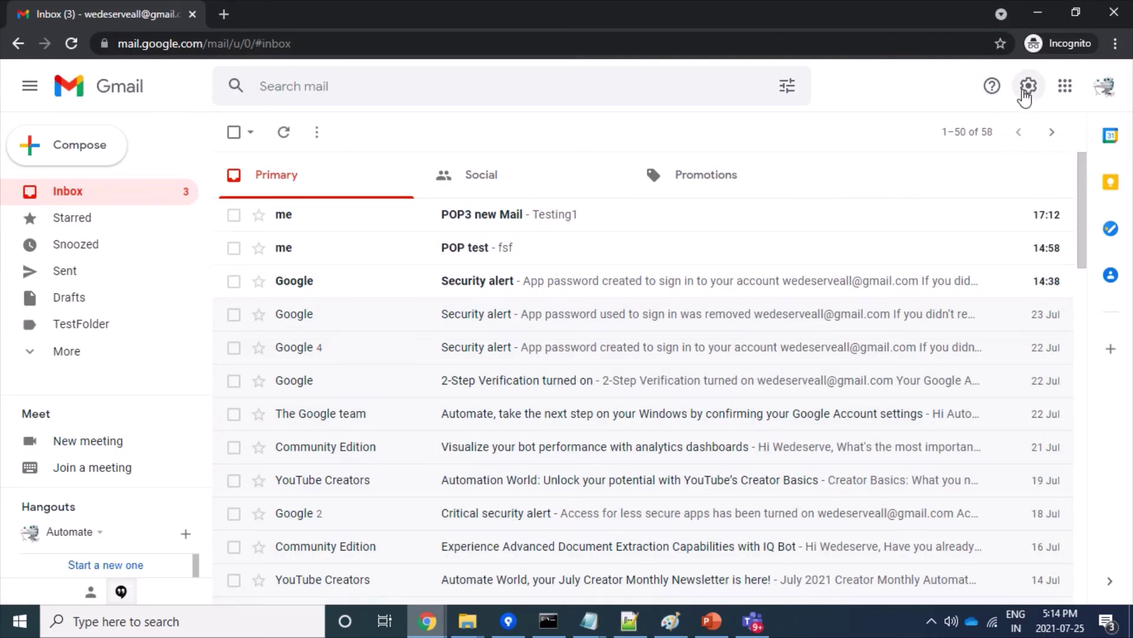
pyautogui.click(1028, 87)
pyautogui.click(962, 171)
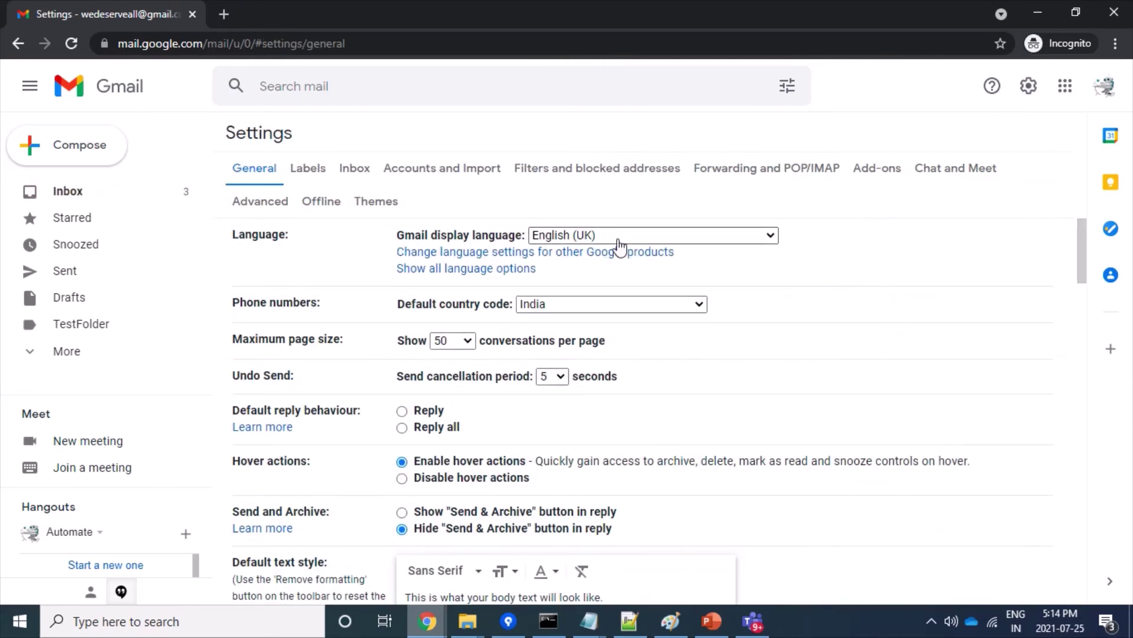
pyautogui.click(774, 175)
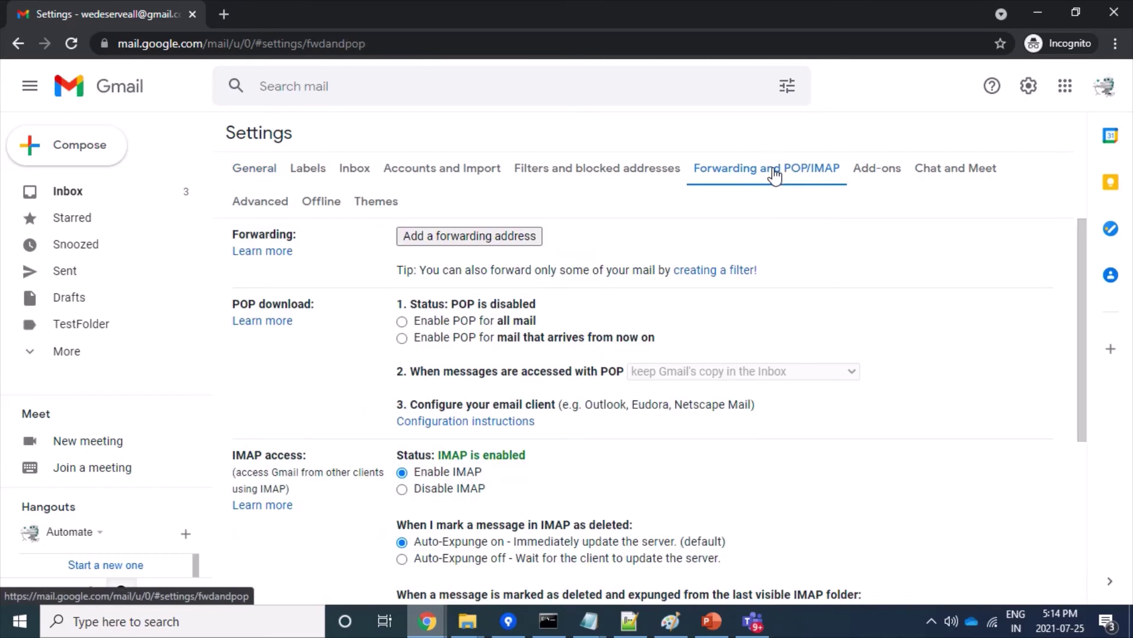
pyautogui.click(402, 324)
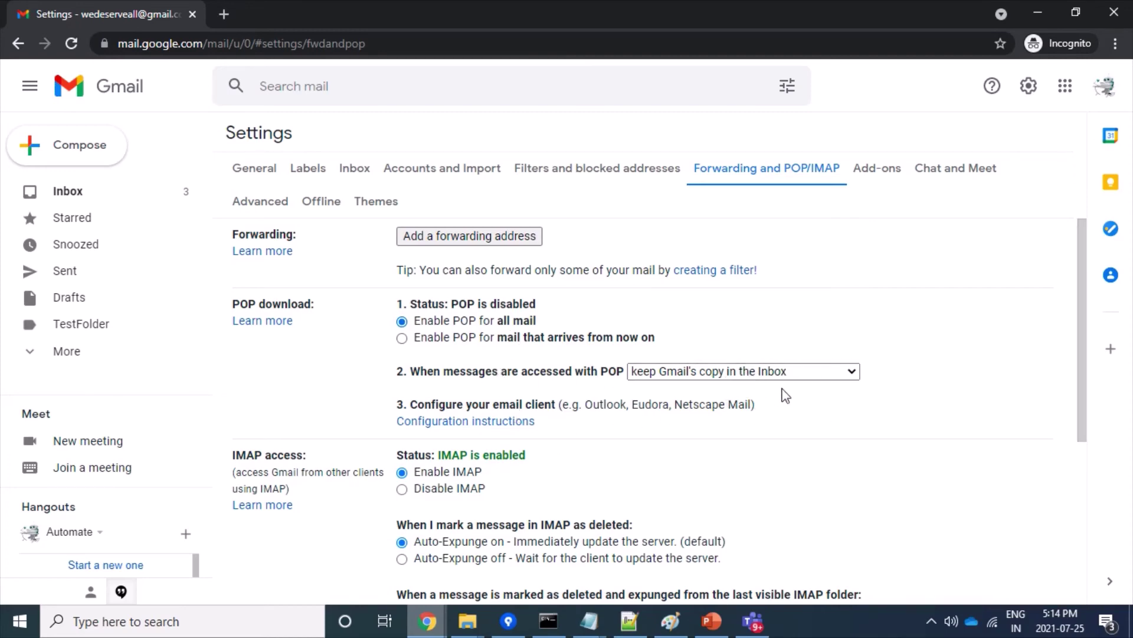
pyautogui.scroll(-5, 741, 419)
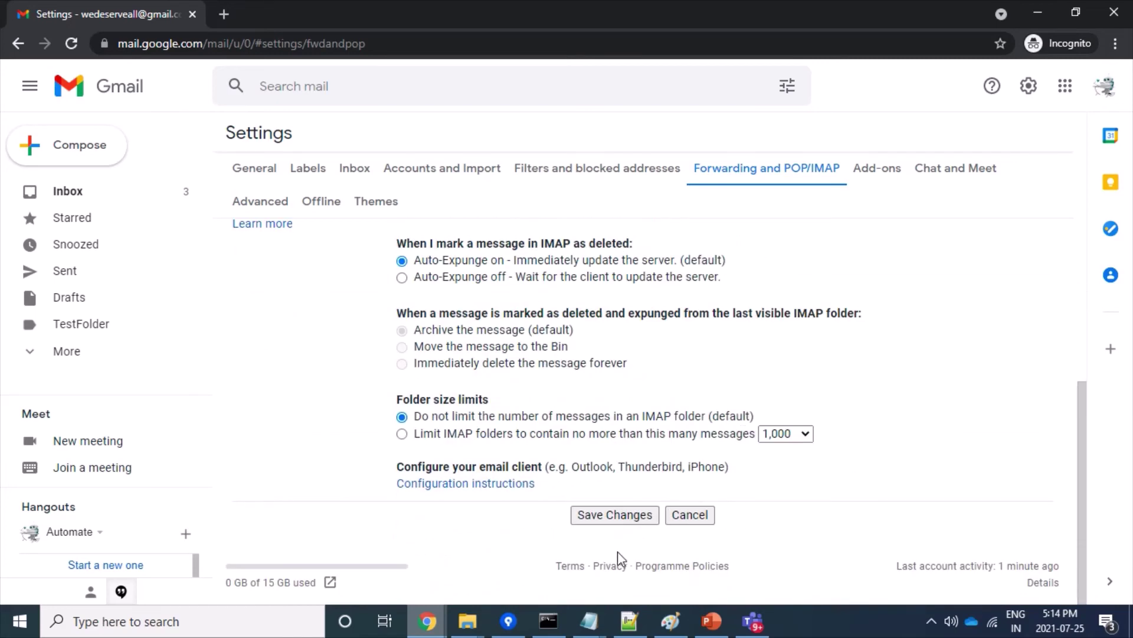
pyautogui.click(611, 517)
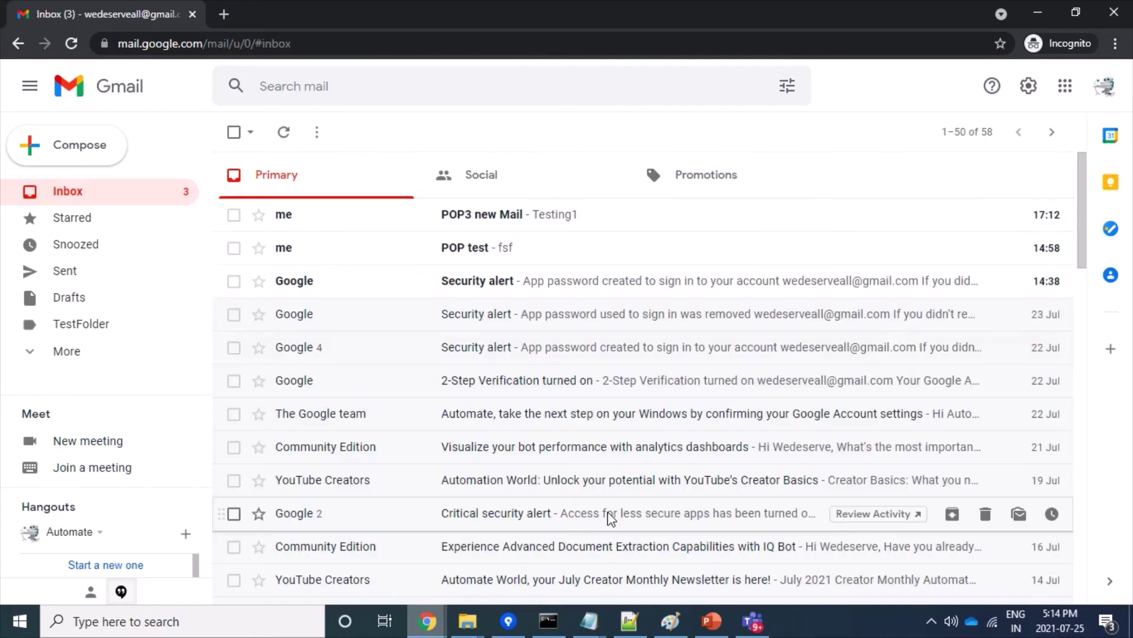
# - Dismiss the error dialog in the bot editor and switch back to the Gmail inbox
pyautogui.hotkey('alt', 'Tab')
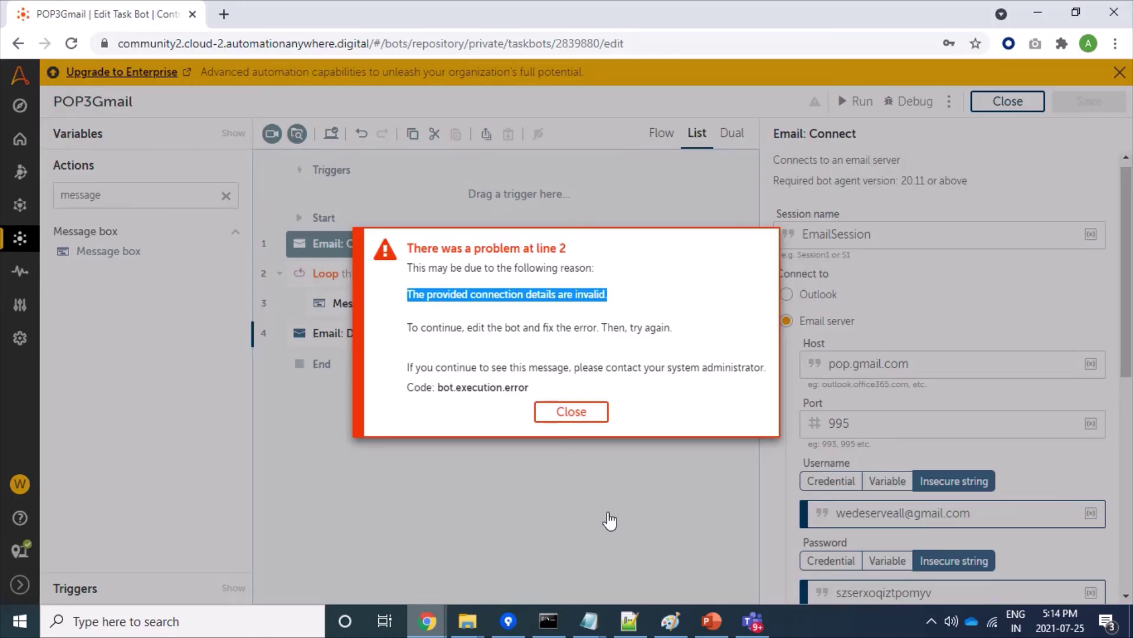
pyautogui.click(575, 413)
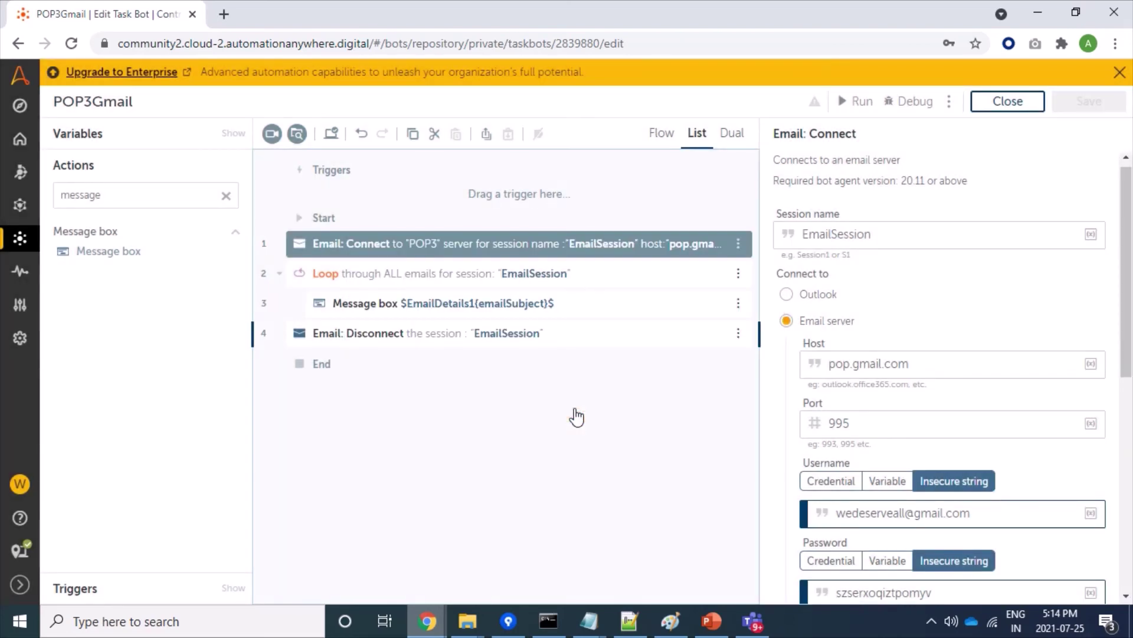
pyautogui.hotkey('alt', 'Tab')
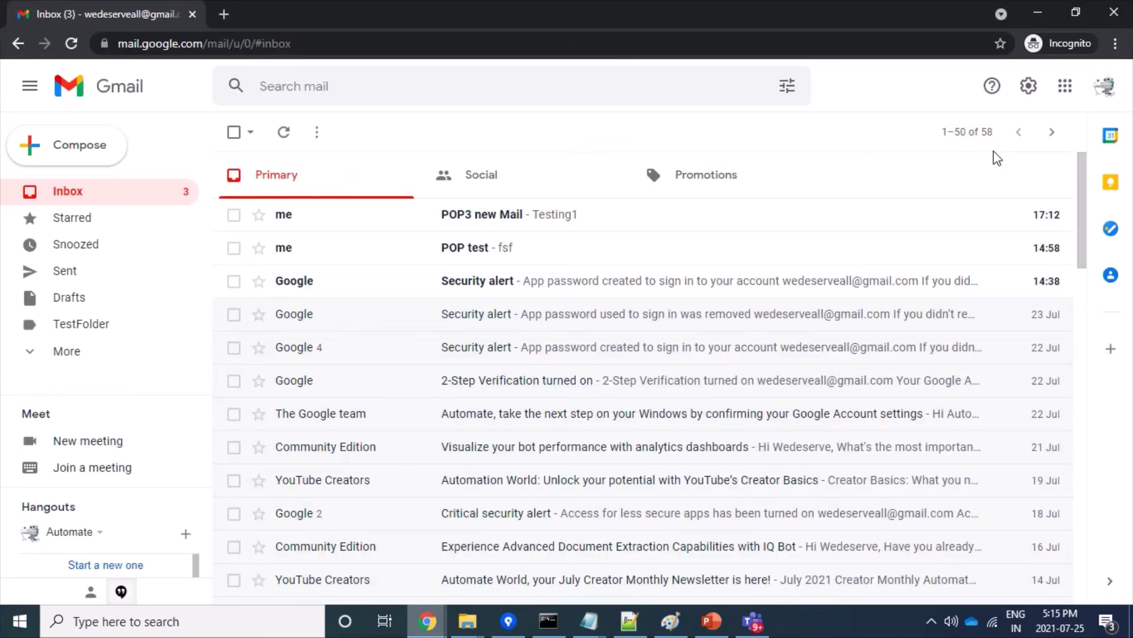
# - Run the POP3Gmail bot from the bot editor, then switch to Gmail and move the bot's message clear of the inbox subjects
pyautogui.hotkey('alt', 'Tab')
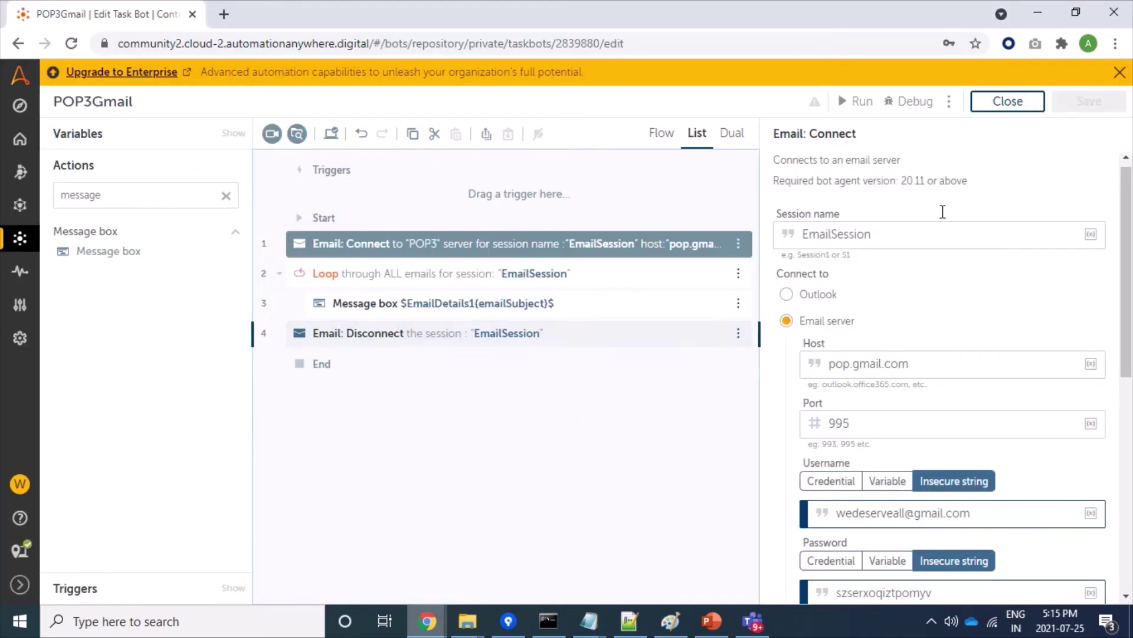
pyautogui.click(852, 109)
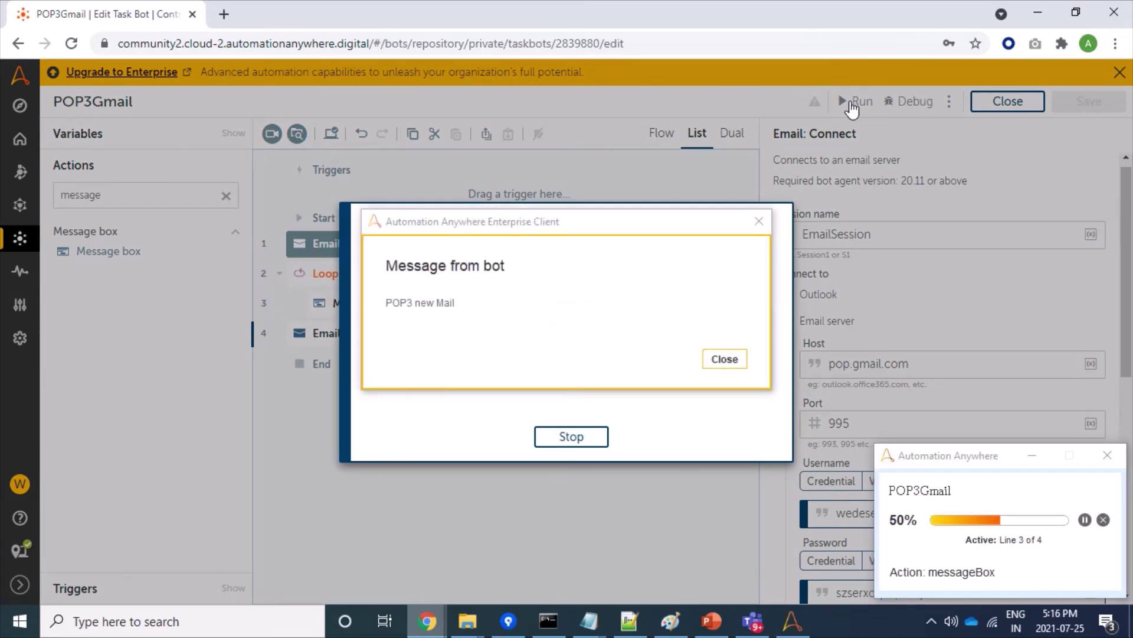
pyautogui.hotkey('alt', 'Tab')
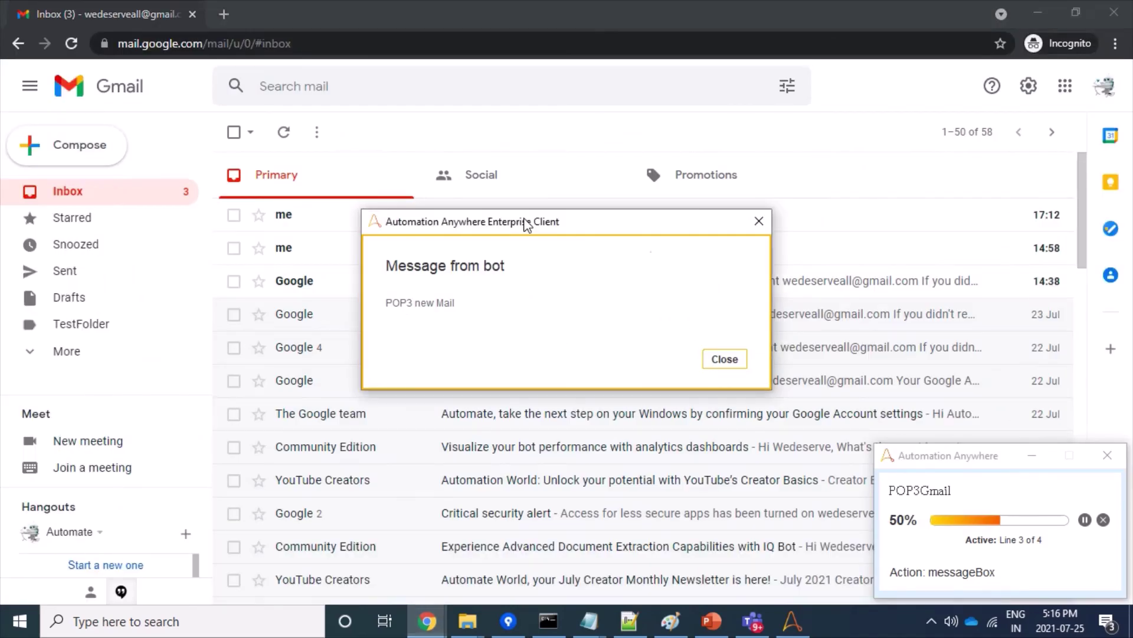
pyautogui.moveTo(524, 222); pyautogui.dragTo(774, 314)
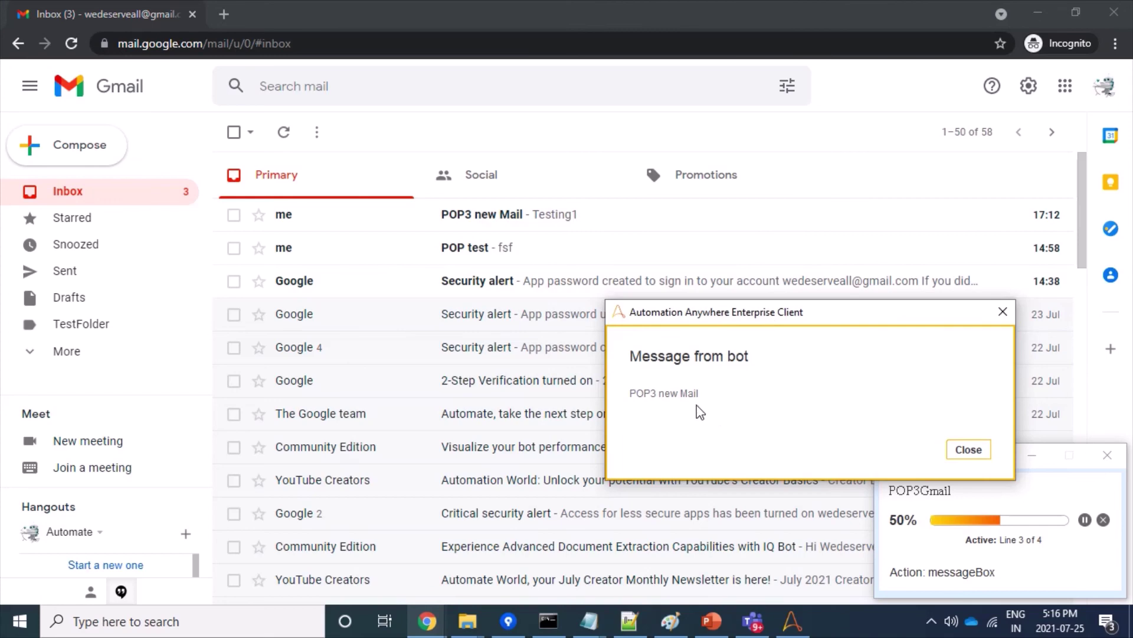
# - Dismiss the bot's successive email subject messages, moving them aside where needed to compare each subject with the Gmail inbox
pyautogui.click(966, 454)
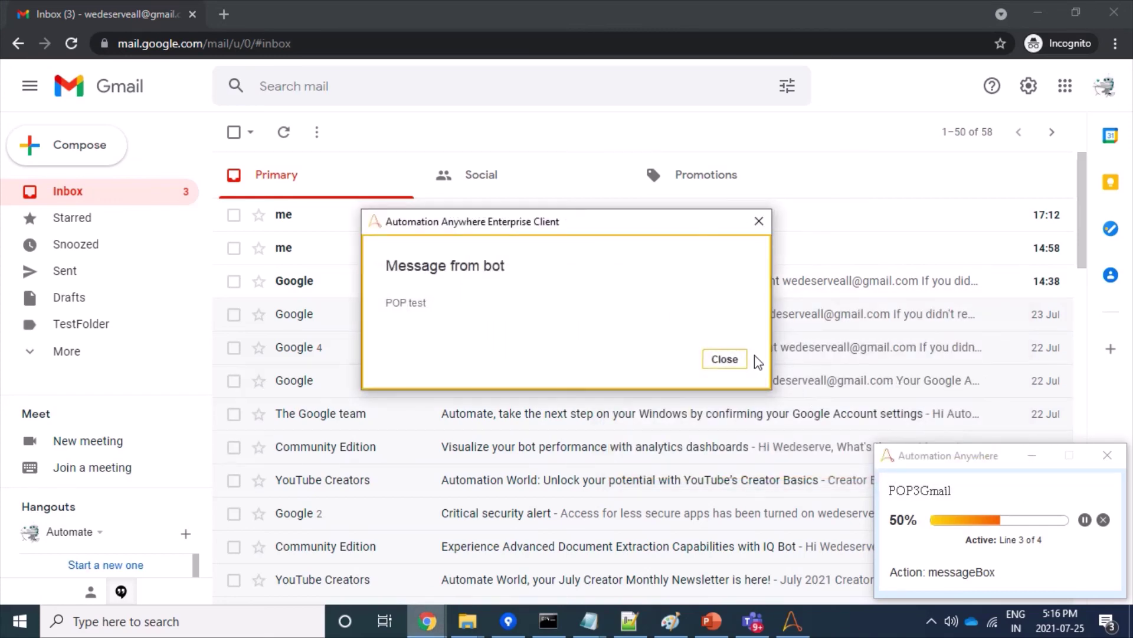
pyautogui.click(722, 359)
pyautogui.click(723, 360)
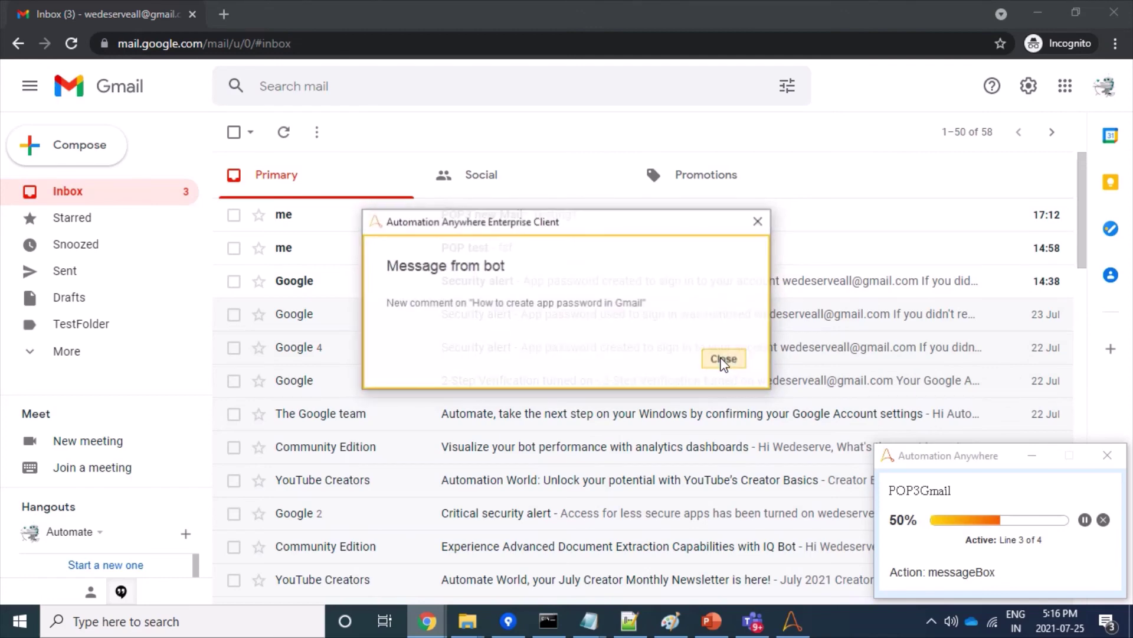
pyautogui.moveTo(544, 223); pyautogui.dragTo(822, 162)
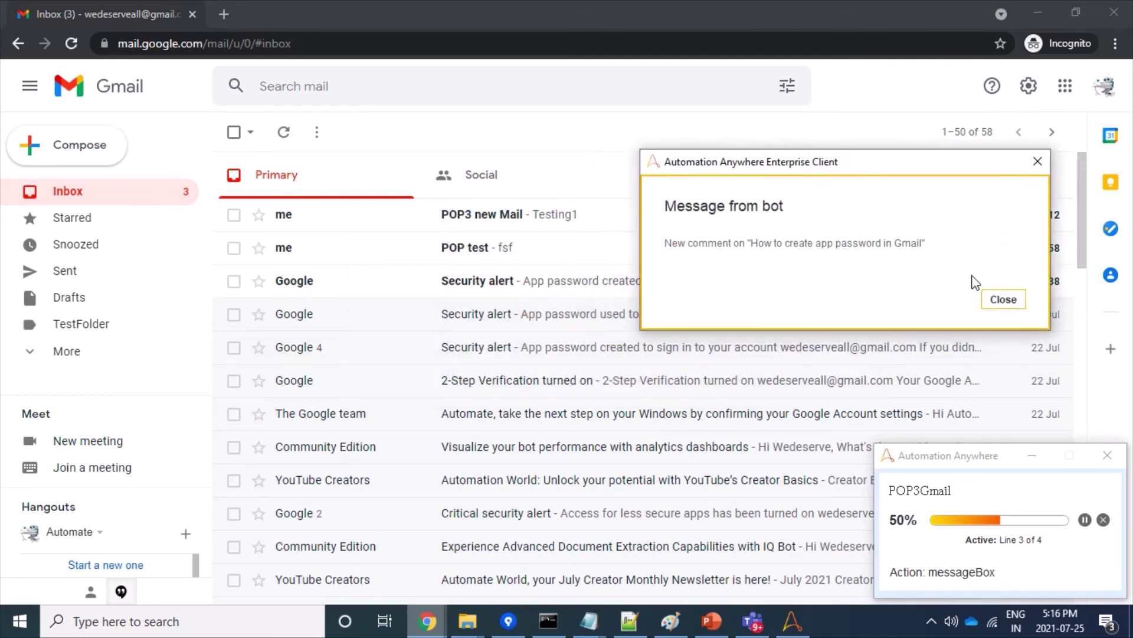
pyautogui.click(998, 299)
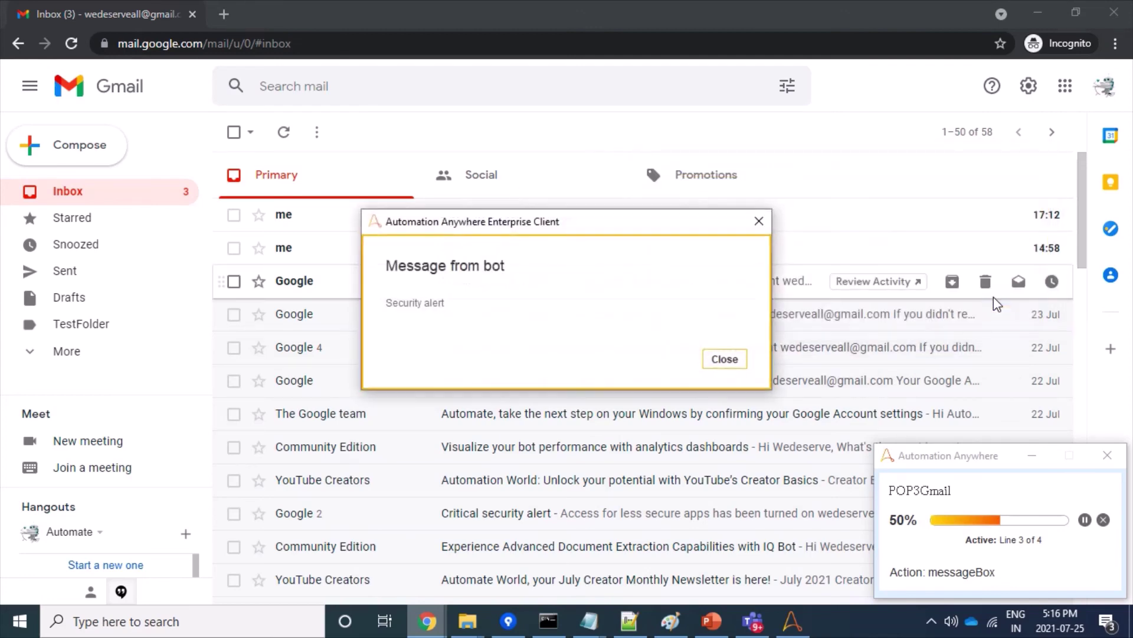
pyautogui.click(723, 358)
pyautogui.moveTo(538, 227); pyautogui.dragTo(813, 164)
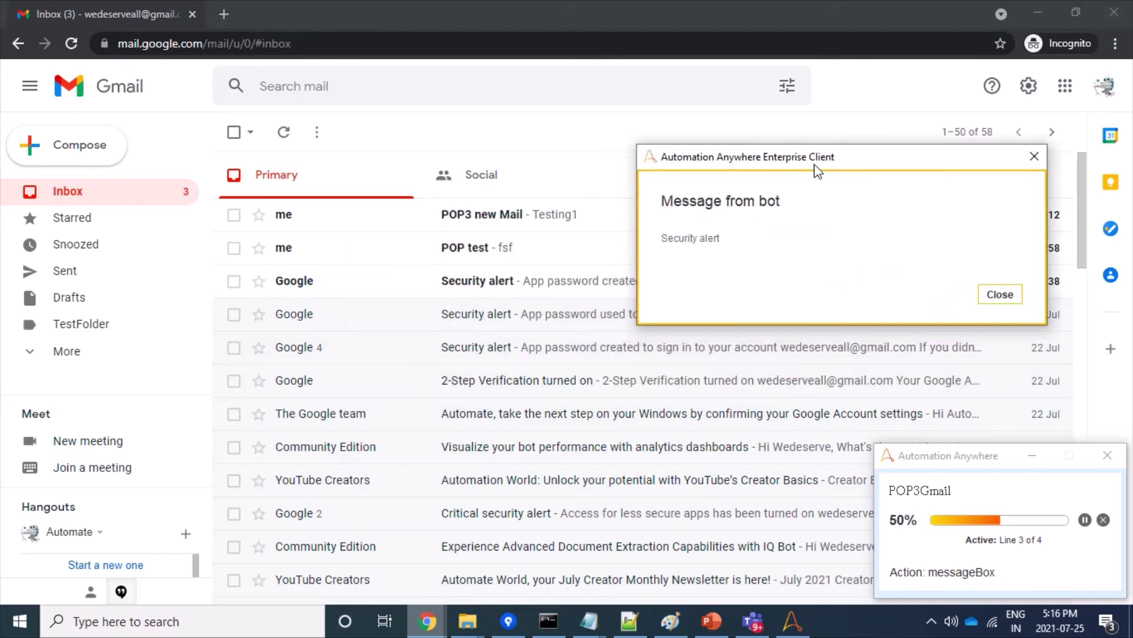
pyautogui.click(1005, 297)
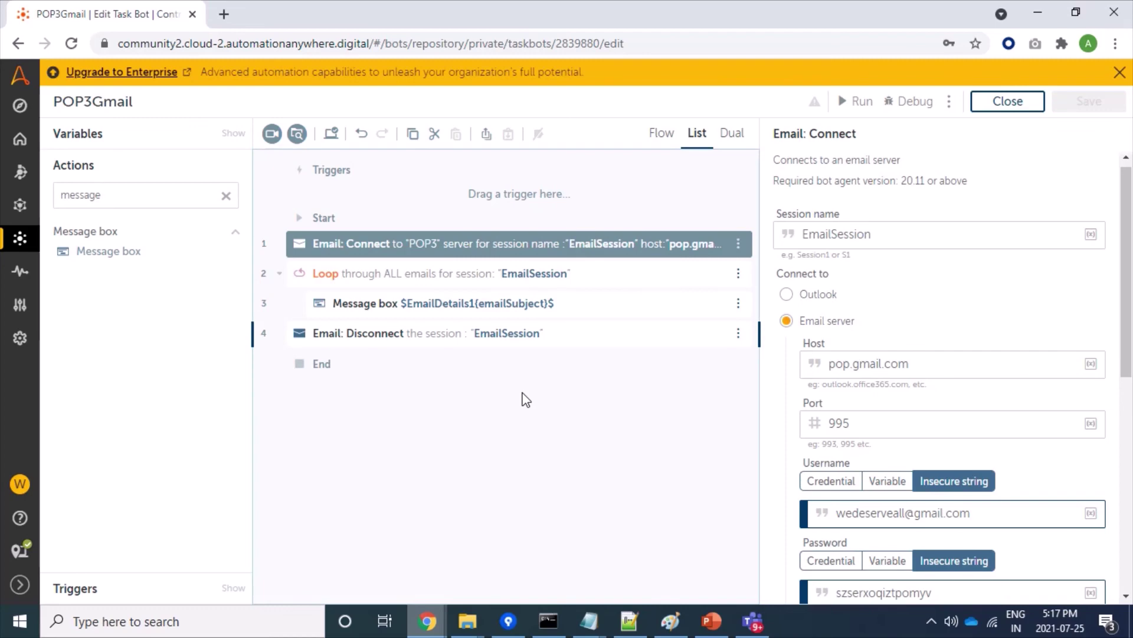